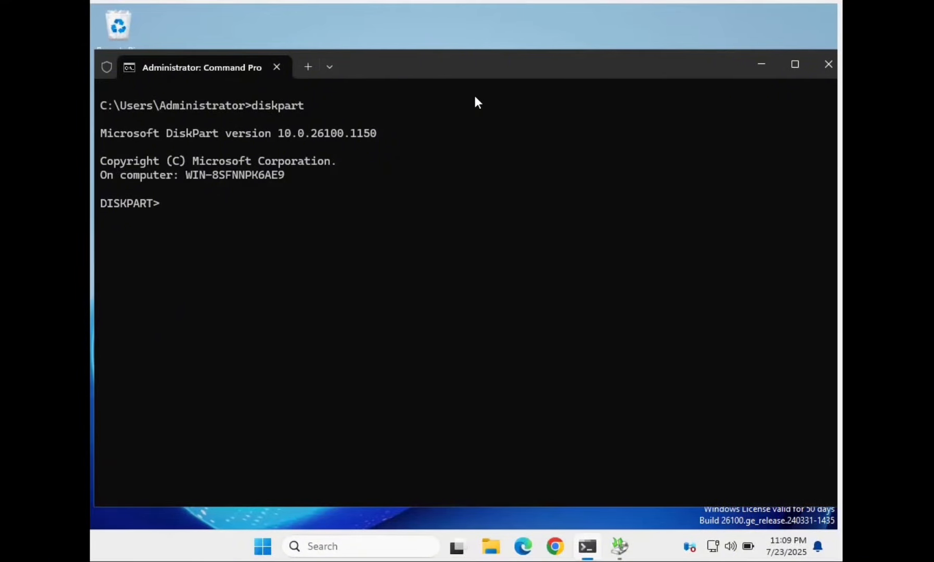
# - Run list disk in DiskPart to show Disk 0 and Disk 1, both 50 GB
pyautogui.write('list disk')
pyautogui.press('Return')
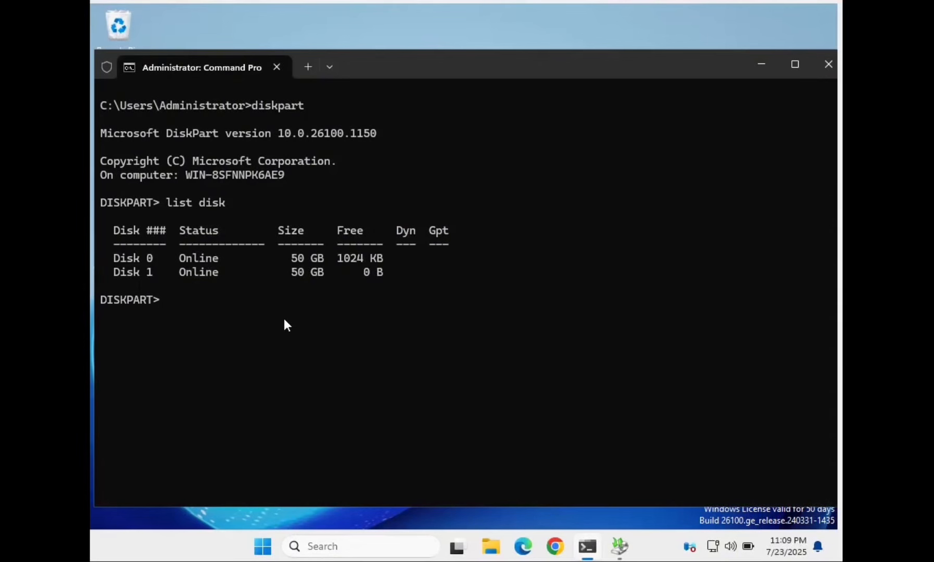
# - Select Disk 1 in DiskPart and wipe it clean
pyautogui.write('select disk 1')
pyautogui.press('Return')
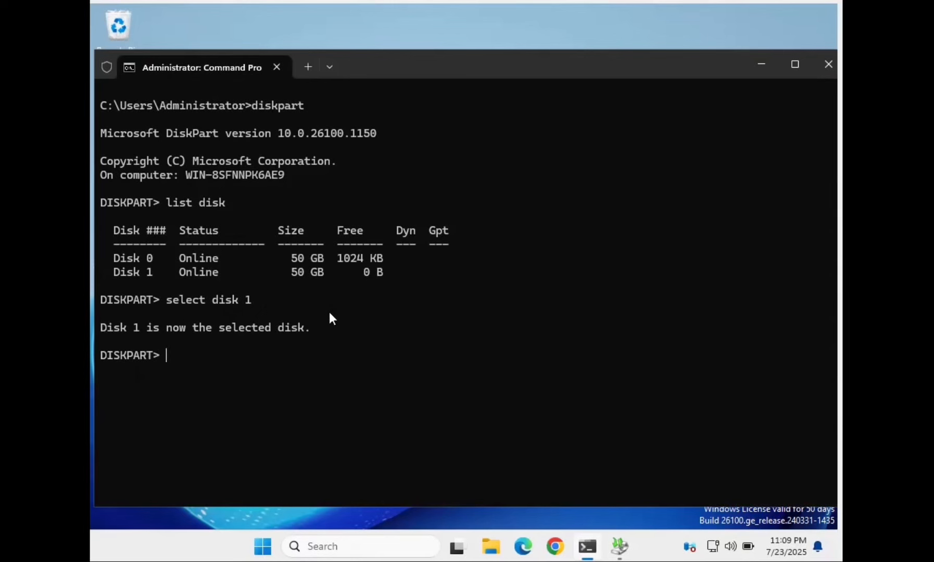
pyautogui.write('clean')
pyautogui.press('Return')
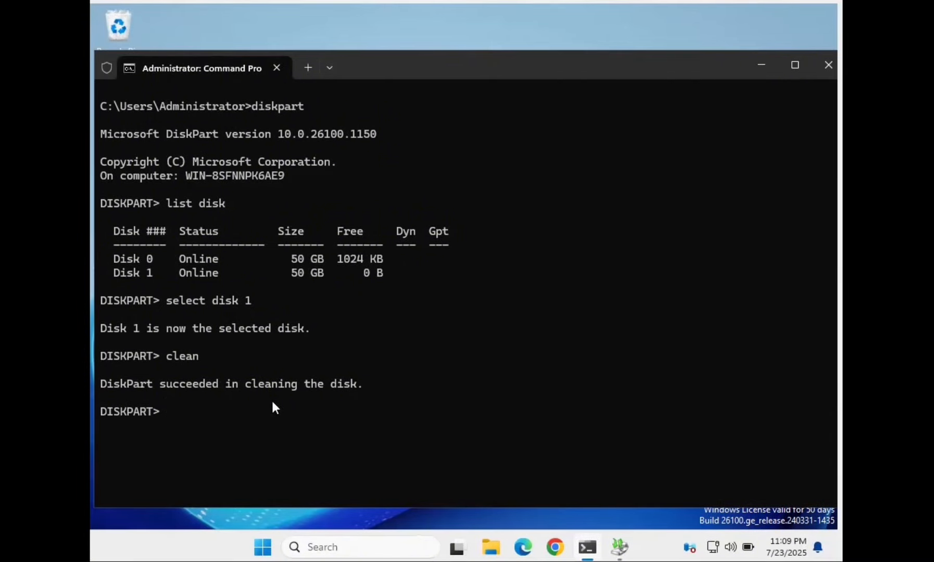
# - Create a primary partition on Disk 1 and enter the NTFS quick-format command labelled Backup01
pyautogui.write('create partit')
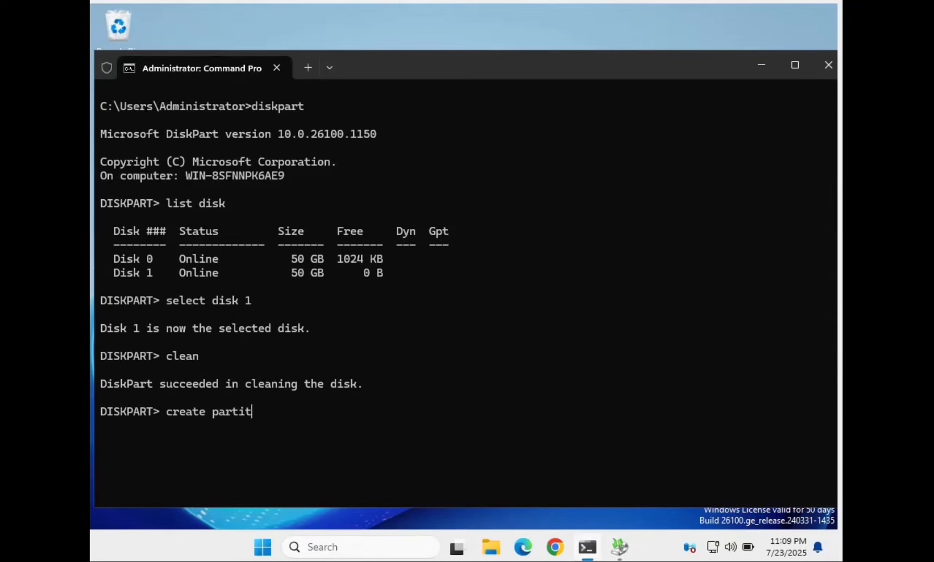
pyautogui.write('ion primary')
pyautogui.press('Return')
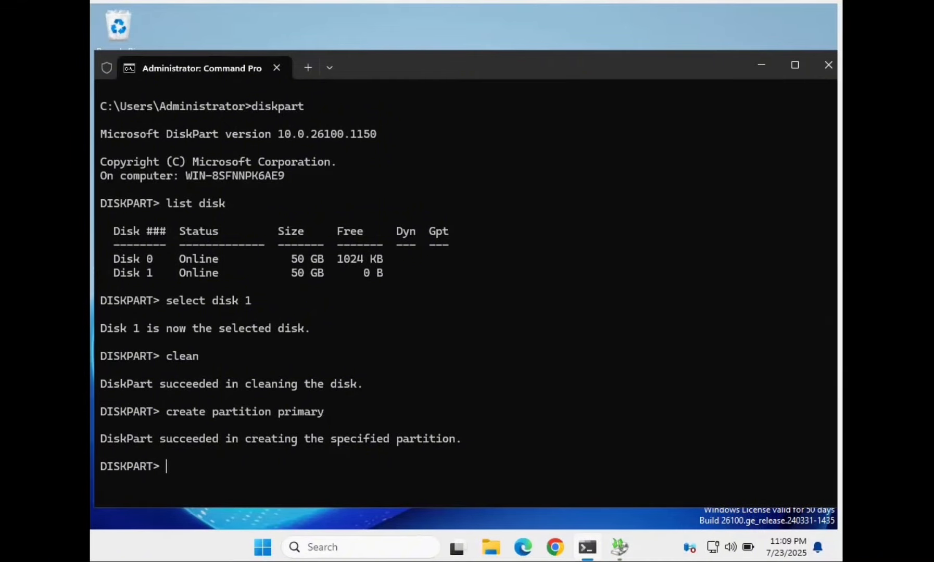
pyautogui.write('format fs=ntfs')
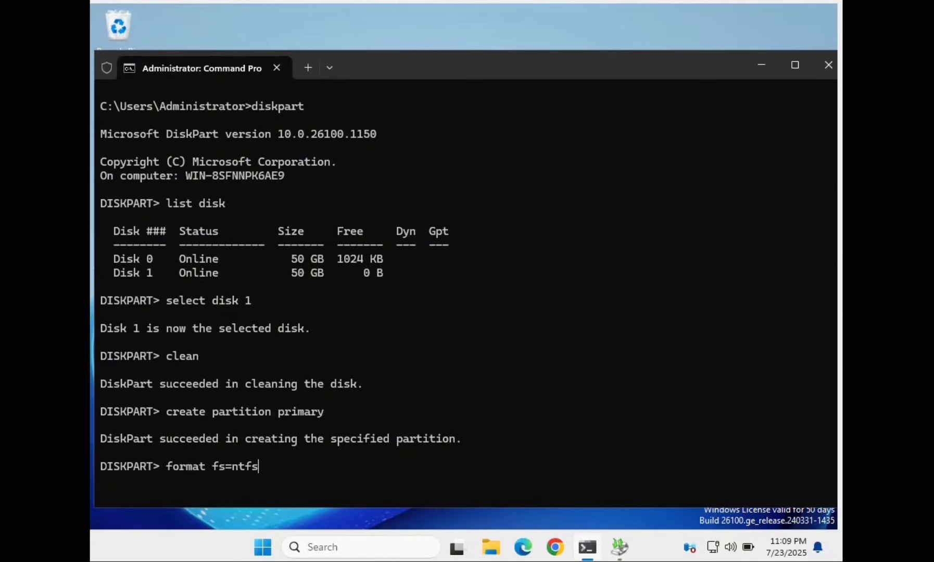
pyautogui.write(' label=')
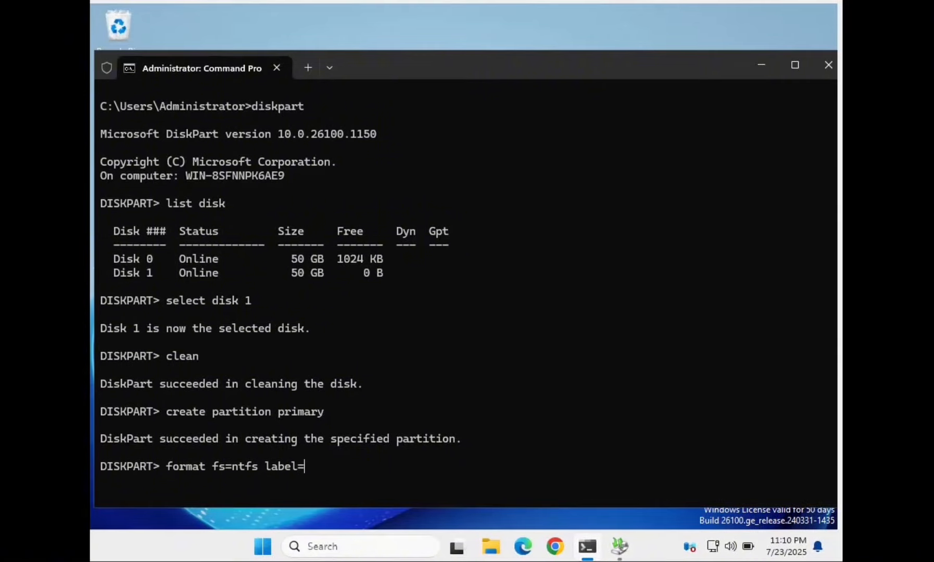
pyautogui.write('"Backup01" quick')
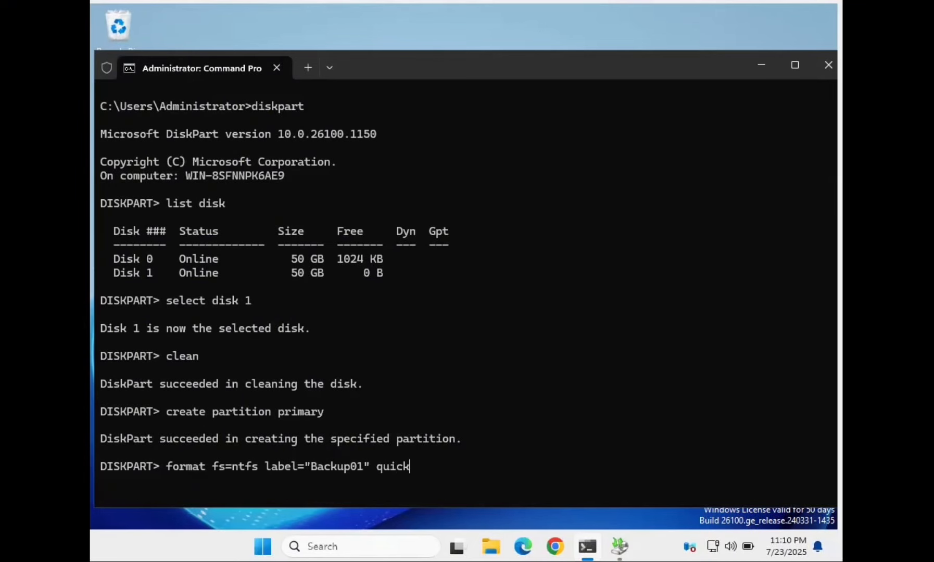
# - Quick-format the partition as NTFS labelled Backup01, assign drive letter F, and exit DiskPart
pyautogui.press('Return')
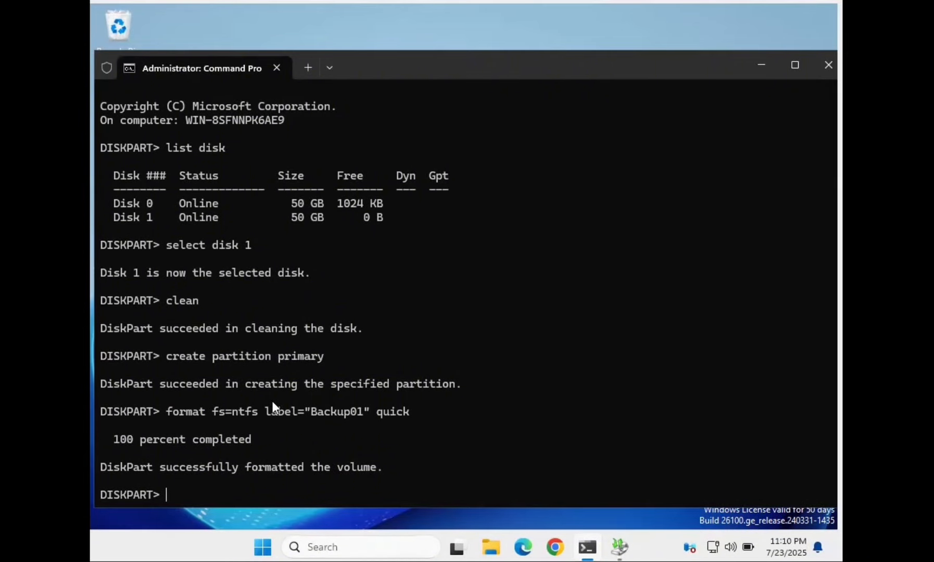
pyautogui.write('assign l')
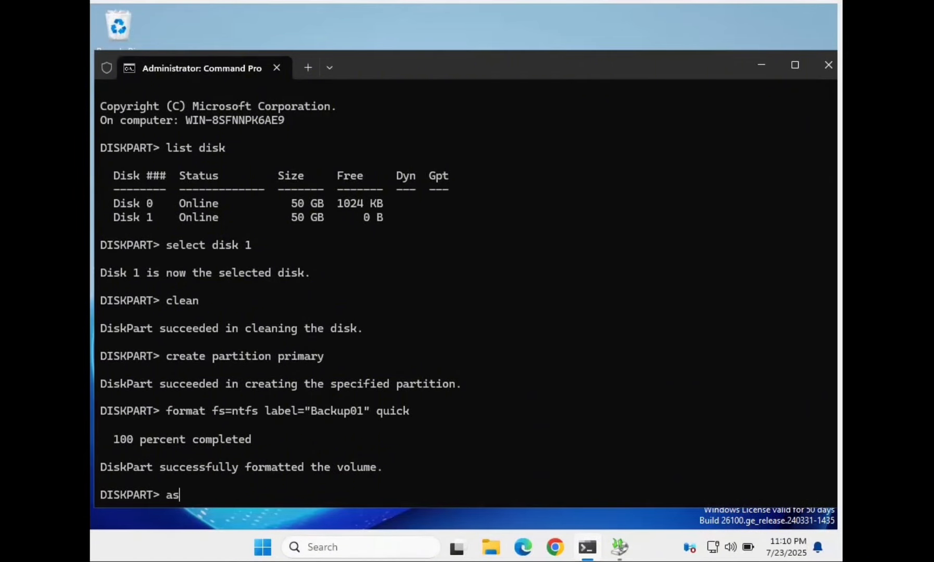
pyautogui.write('etter=F')
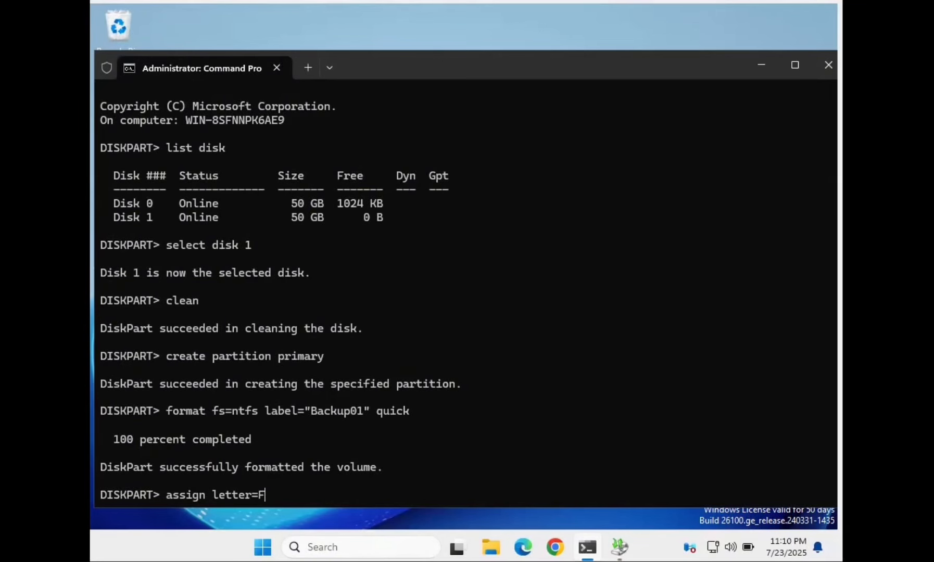
pyautogui.press('Return')
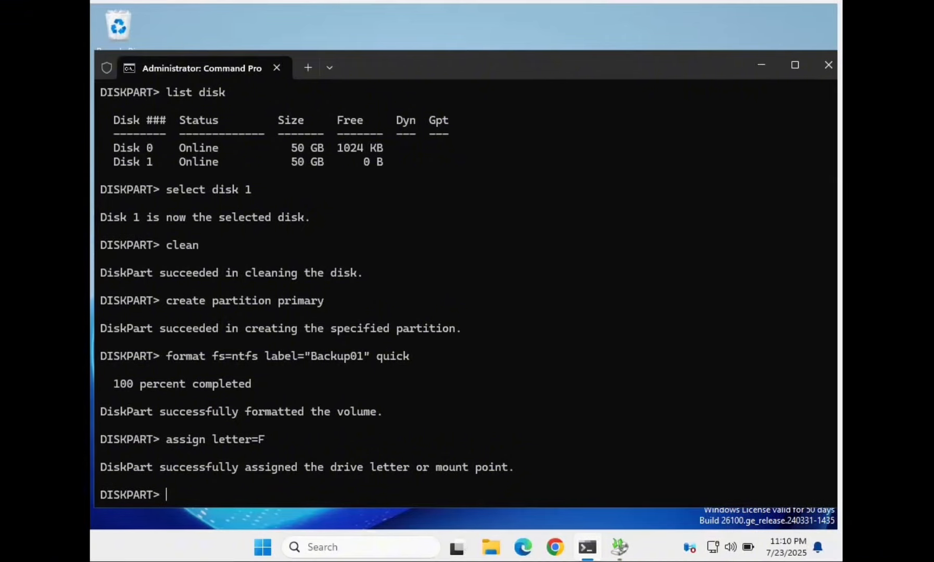
pyautogui.write('exit')
pyautogui.press('Return')
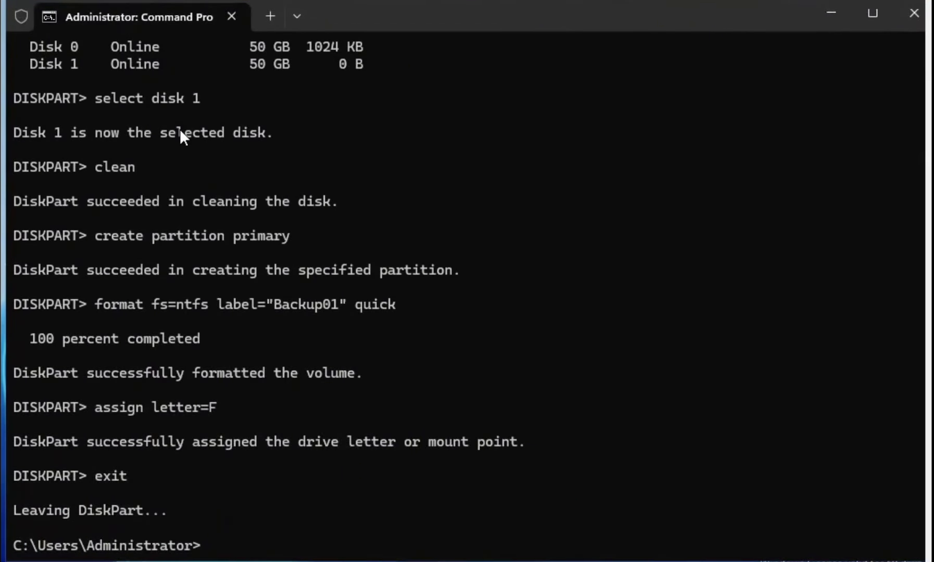
# - Copy C:\SETUP\NetworkMiner\Fingerprints\oui.txt into Documents as document01.txt
pyautogui.write('copy C:\\SETUP')
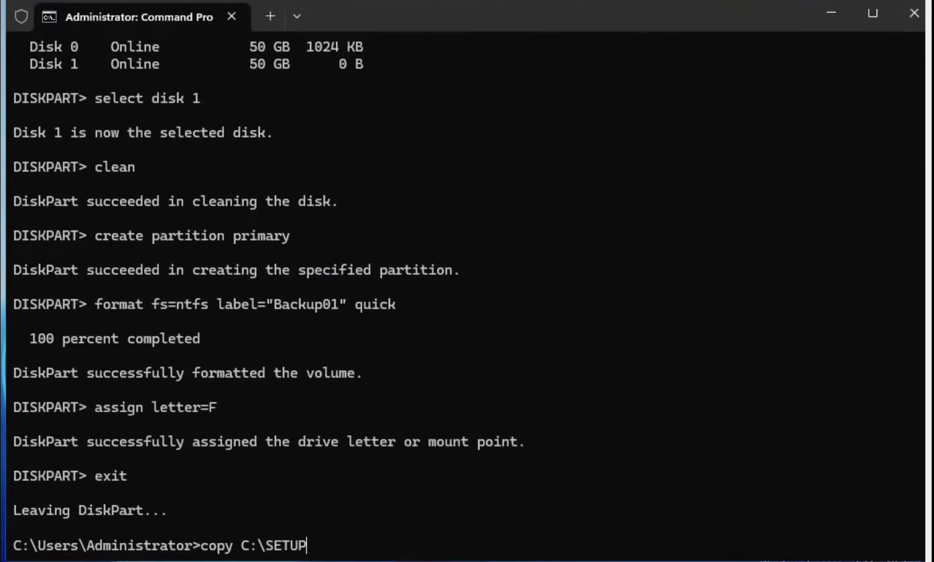
pyautogui.write('\\Netowr')
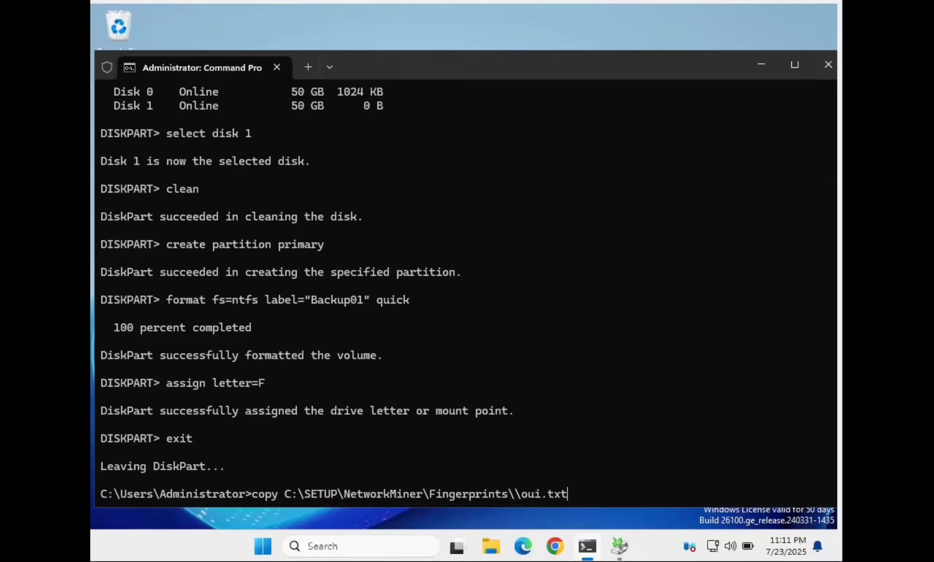
pyautogui.write('C')
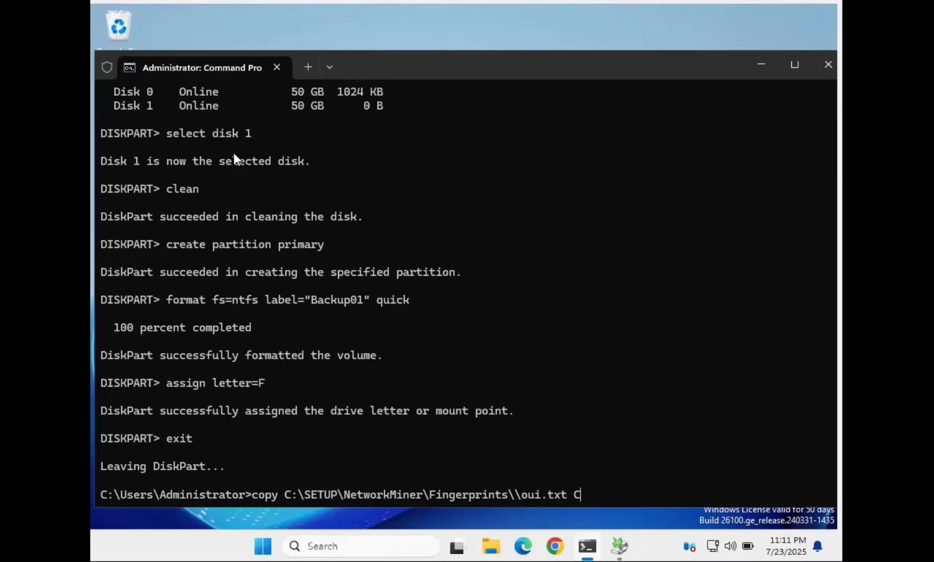
pyautogui.write(':')
pyautogui.write('\\Users\\Tien\\Documents\\document')
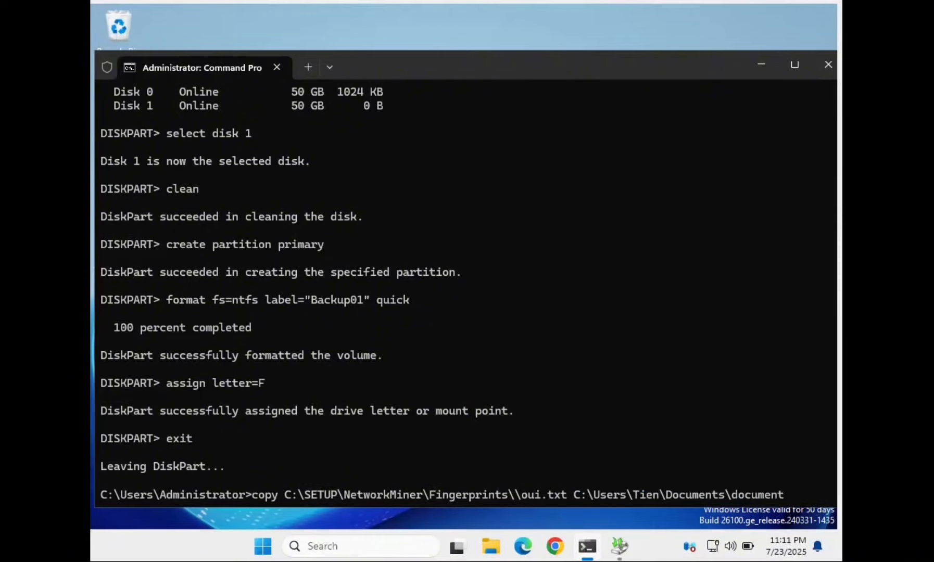
pyautogui.write('01.txt')
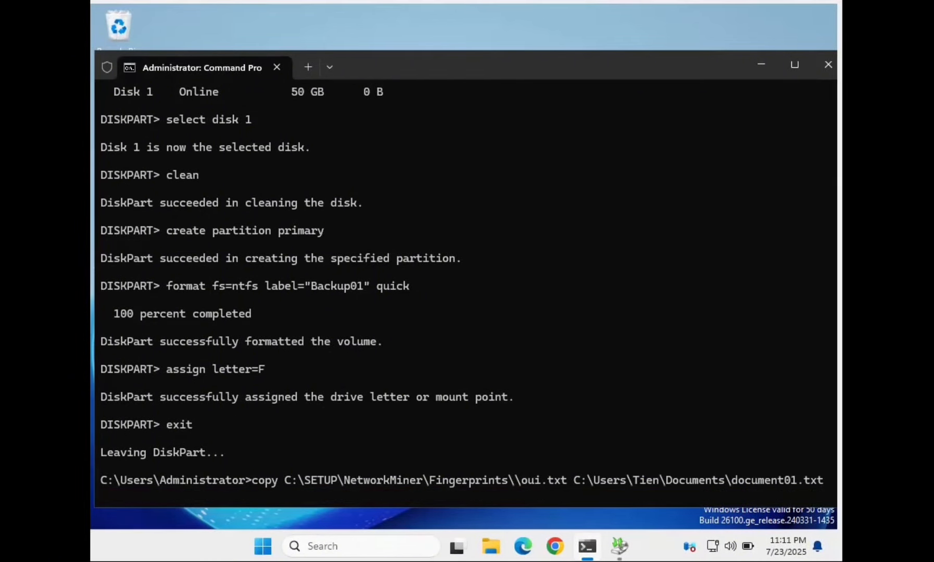
pyautogui.press('Return')
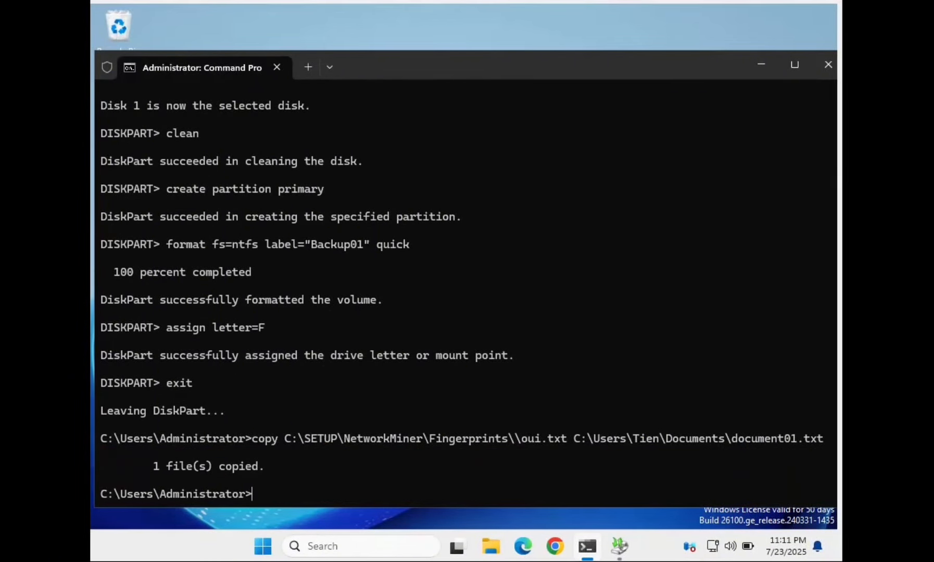
# - Reuse the copy command with new numbers to create document02.txt and further copies
pyautogui.press('Up')
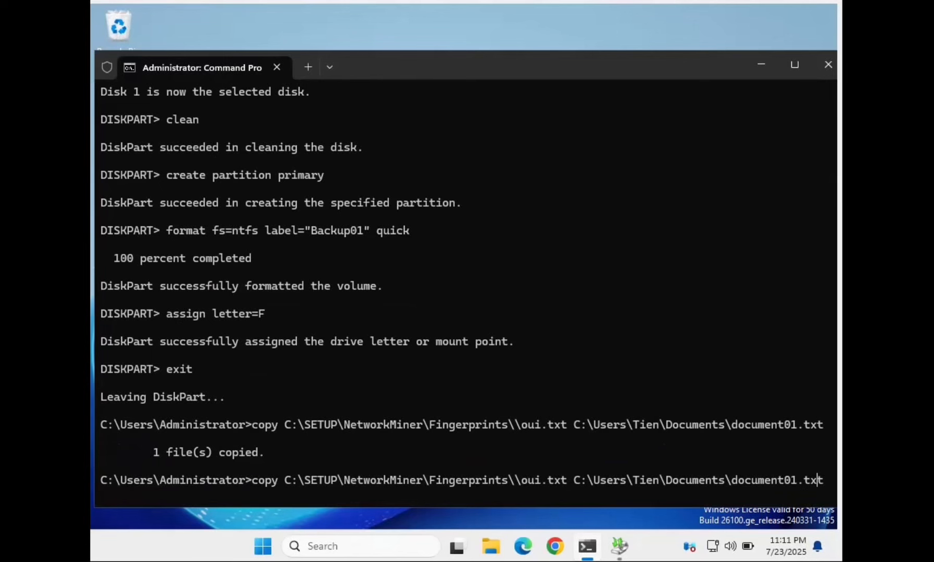
pyautogui.press('Left')
pyautogui.press('Left')
pyautogui.press('Left')
pyautogui.press('BackSpace')
pyautogui.write('2')
pyautogui.press('Return')
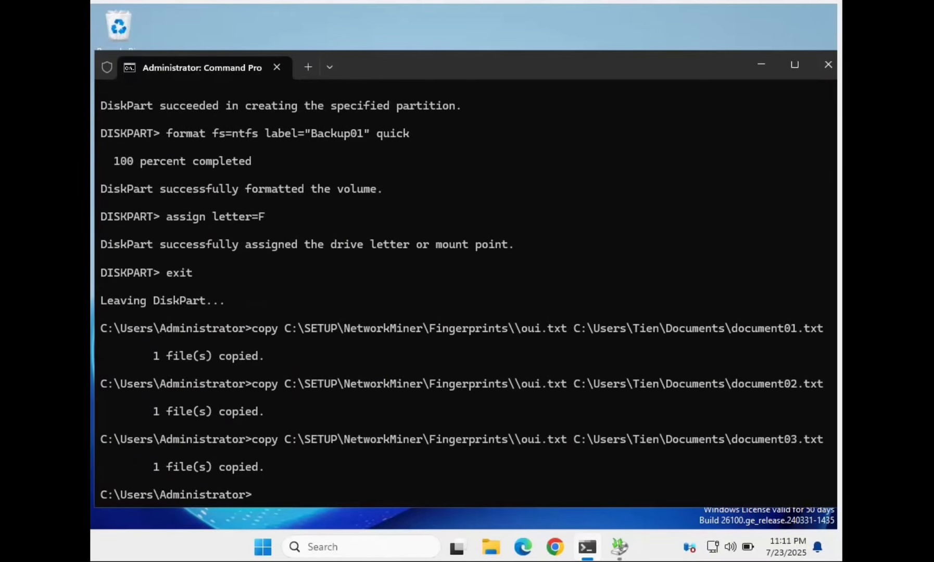
pyautogui.press('Up')
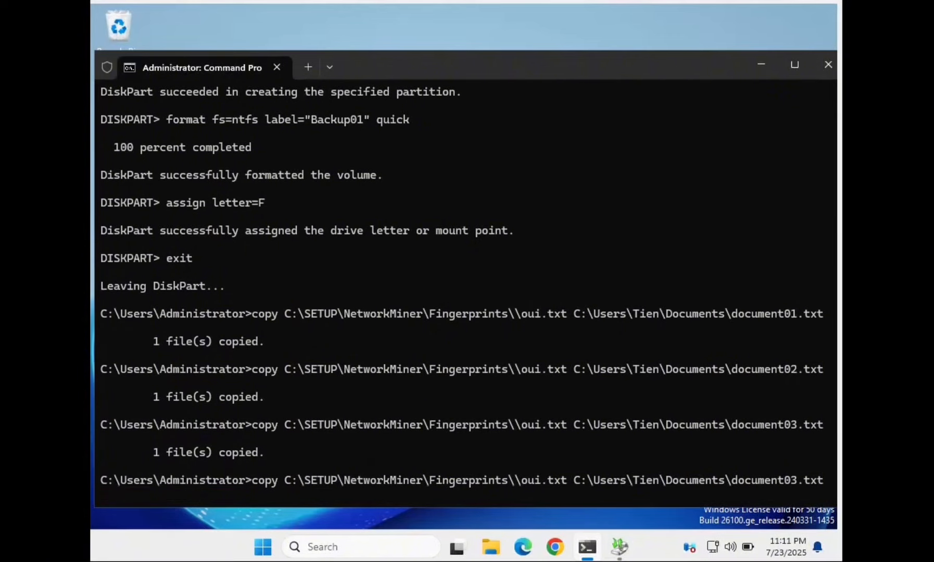
pyautogui.press('BackSpace')
pyautogui.press('BackSpace')
pyautogui.press('BackSpace')
pyautogui.press('BackSpace')
pyautogui.press('BackSpace')
pyautogui.press('BackSpace')
pyautogui.press('BackSpace')
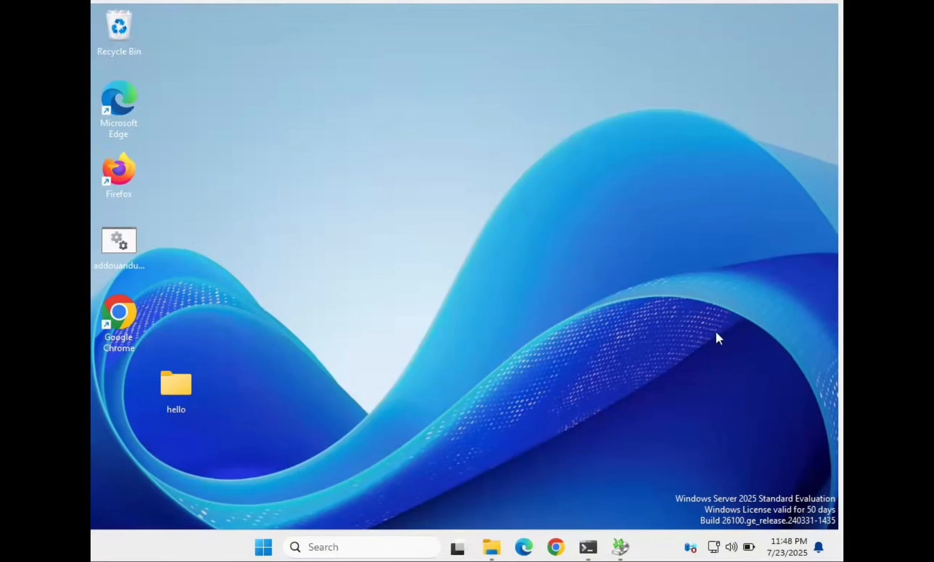
# - Check that This PC shows Backup01 (F:) with 49.9 GB free, then minimize it
pyautogui.click(499, 550)
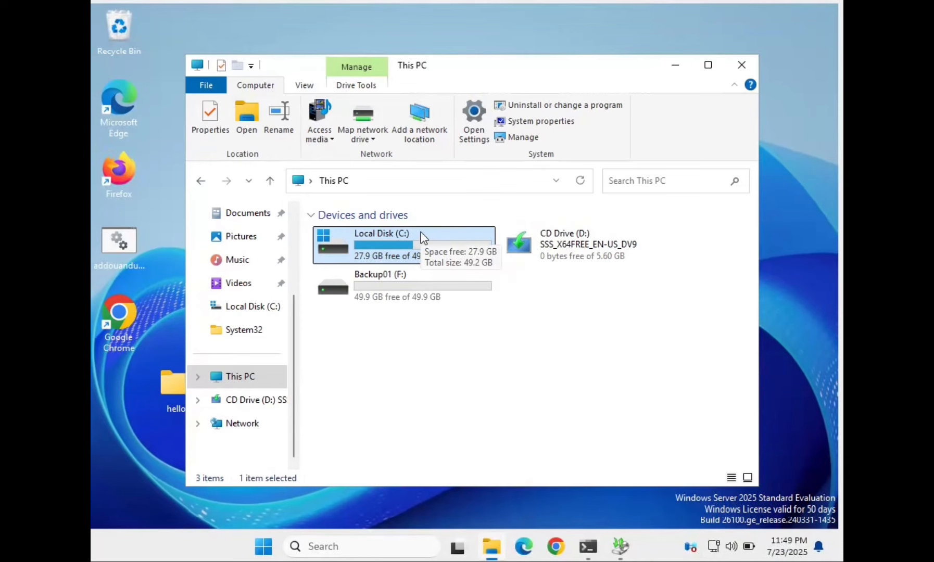
pyautogui.click(399, 302)
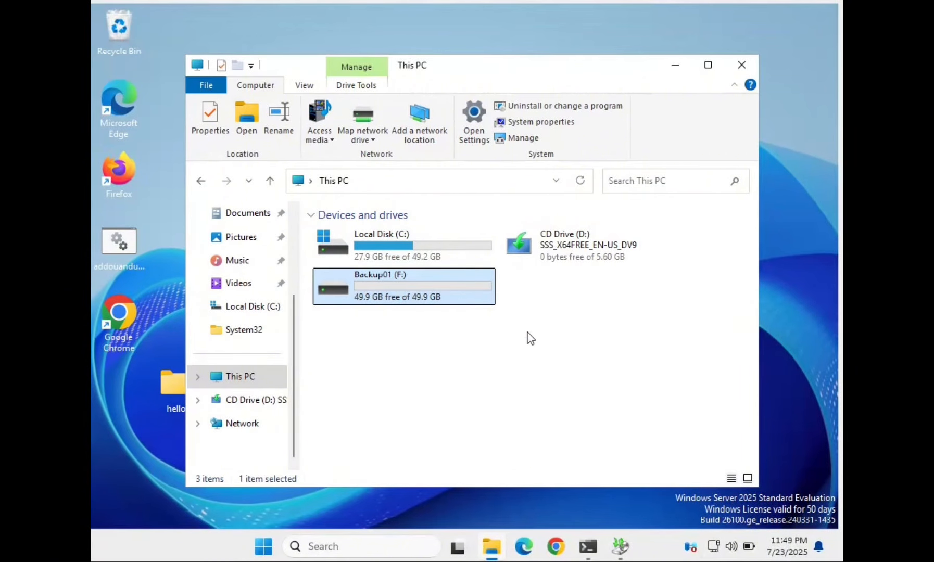
pyautogui.click(675, 65)
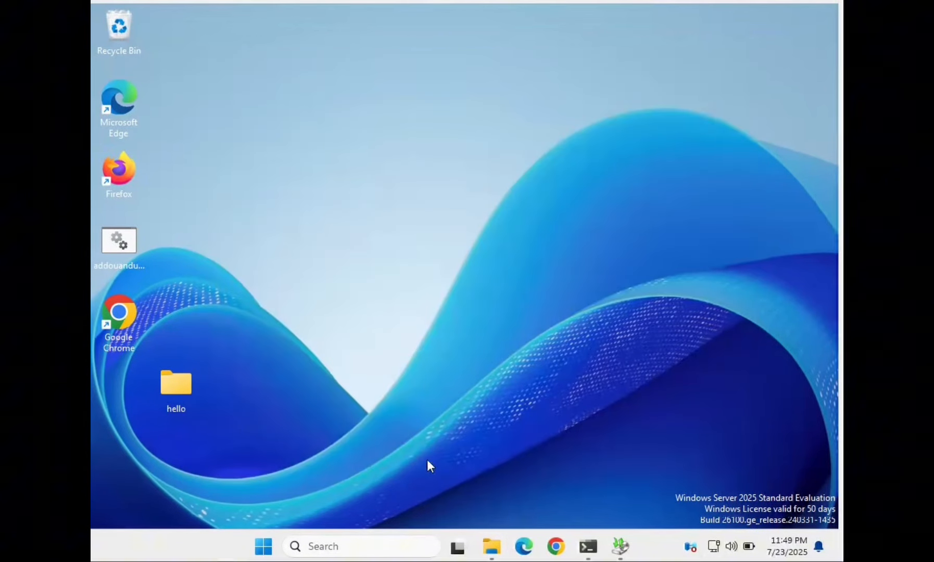
# - Search for 'backup' and launch Windows Server Backup
pyautogui.click(351, 546)
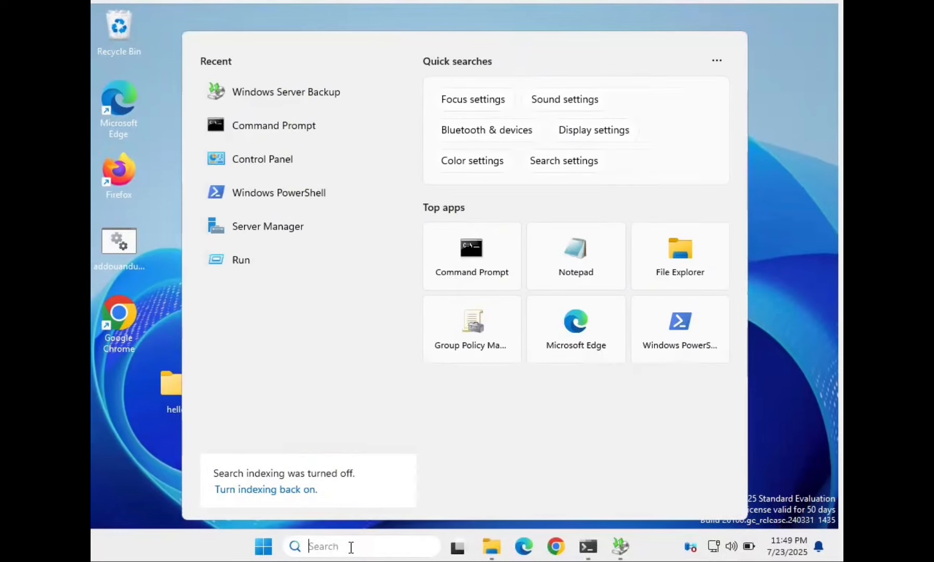
pyautogui.write('backup')
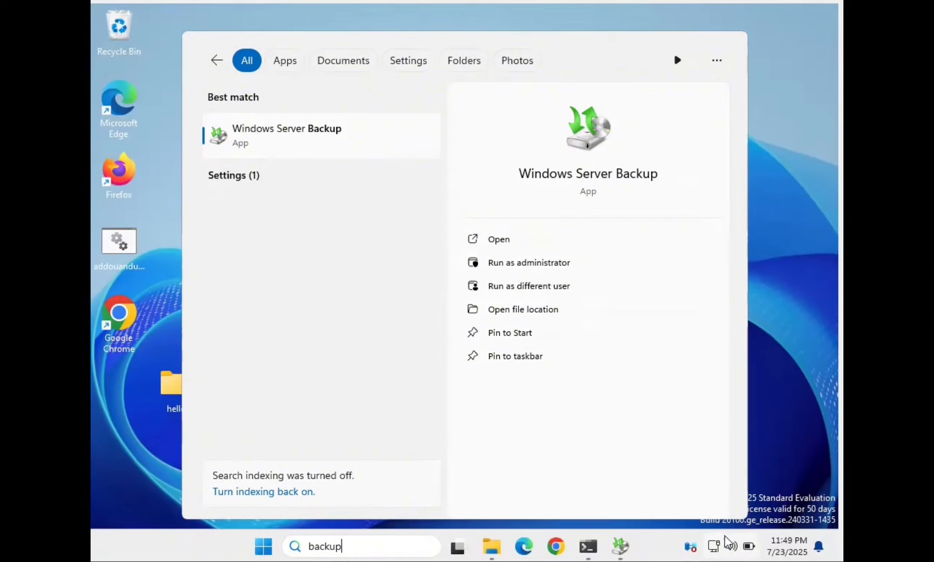
pyautogui.click(622, 549)
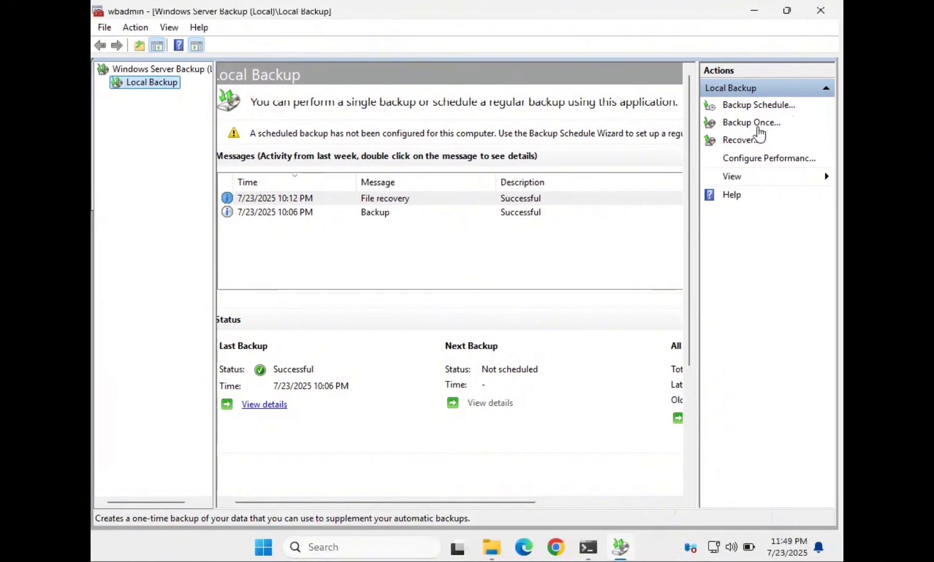
# - Start a one-time Custom backup and select C:\Users as the only item
pyautogui.click(757, 128)
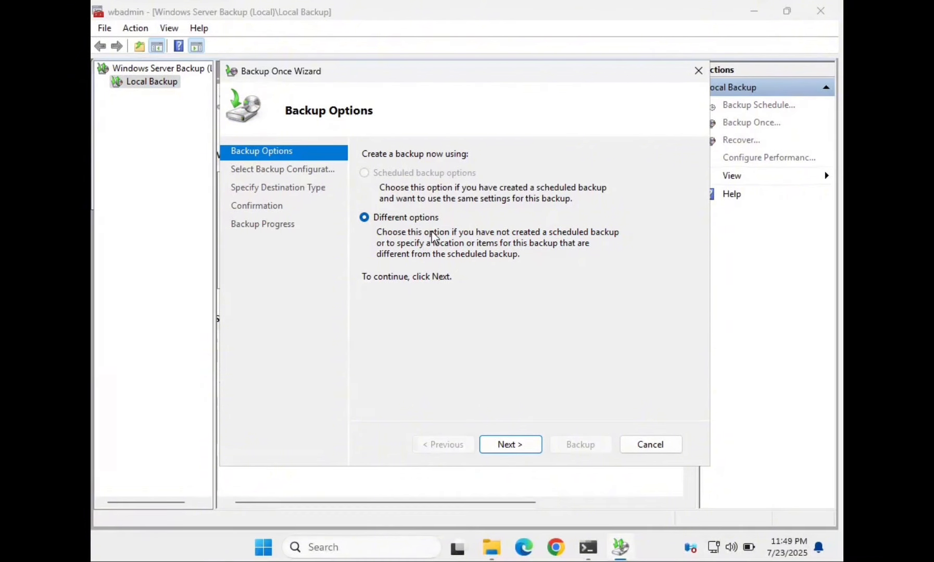
pyautogui.click(510, 444)
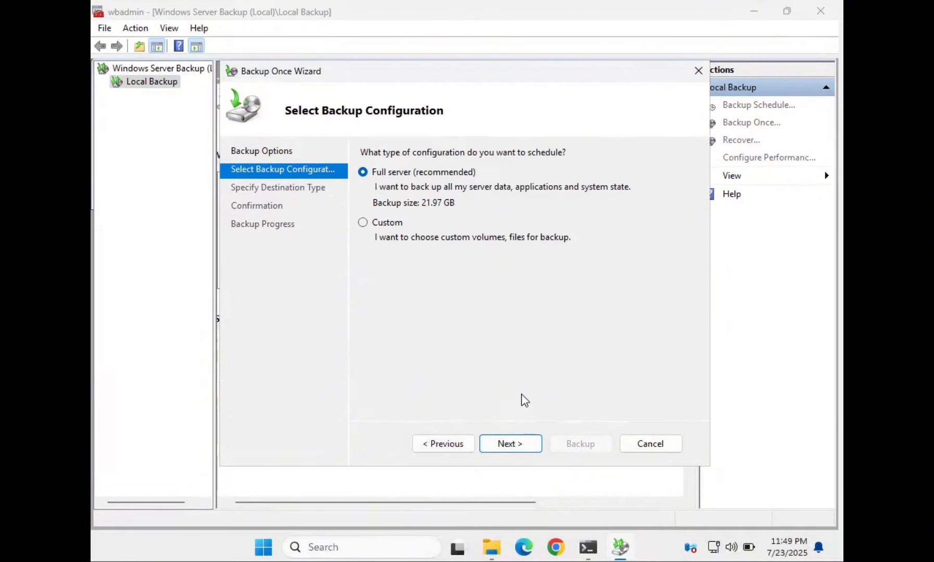
pyautogui.click(390, 225)
pyautogui.click(528, 449)
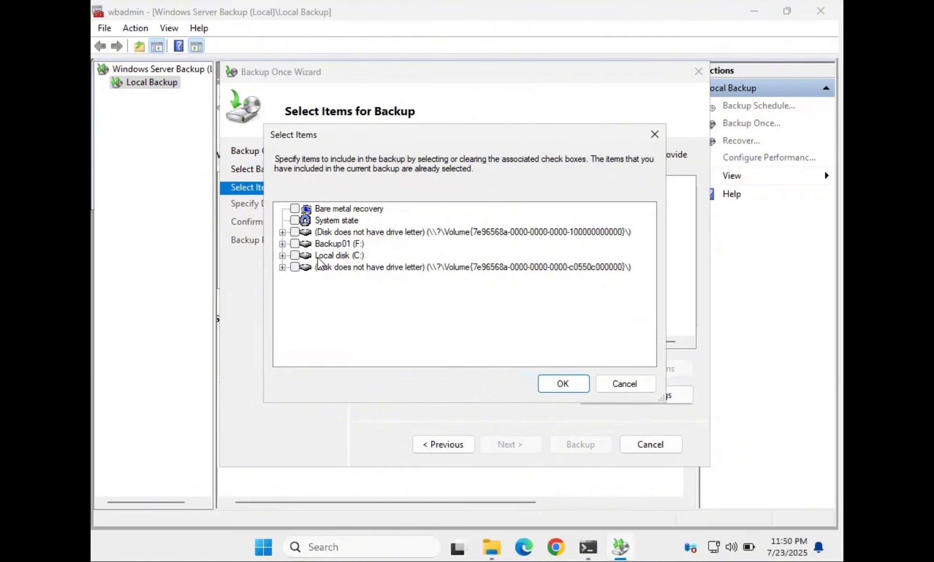
pyautogui.click(282, 256)
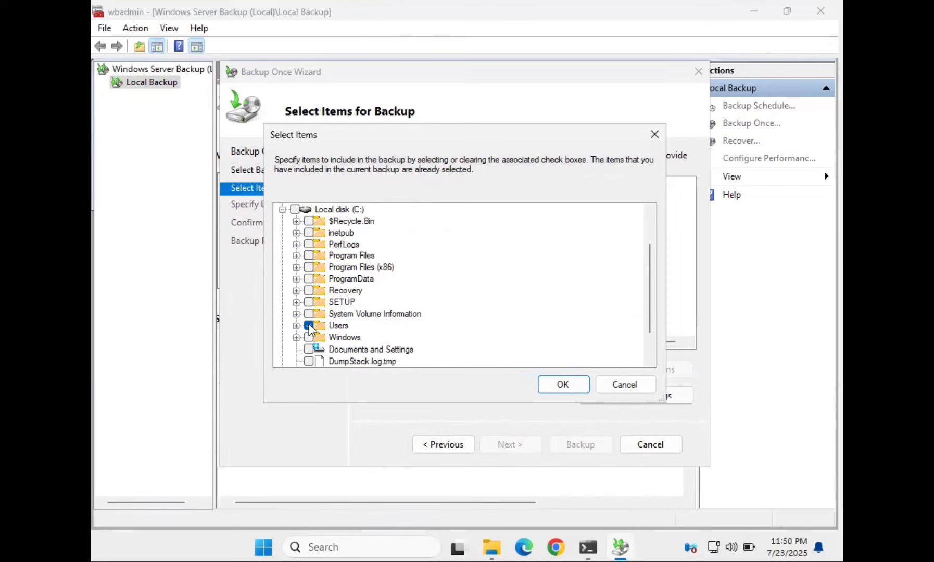
pyautogui.click(560, 381)
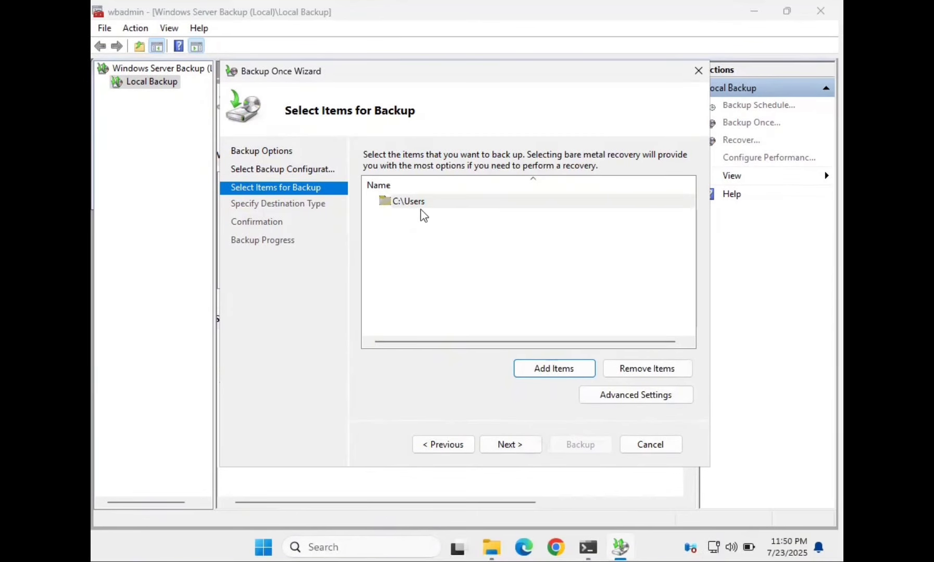
# - Choose local drives with Backup01 (F:) as destination and reach the Confirmation page
pyautogui.click(511, 446)
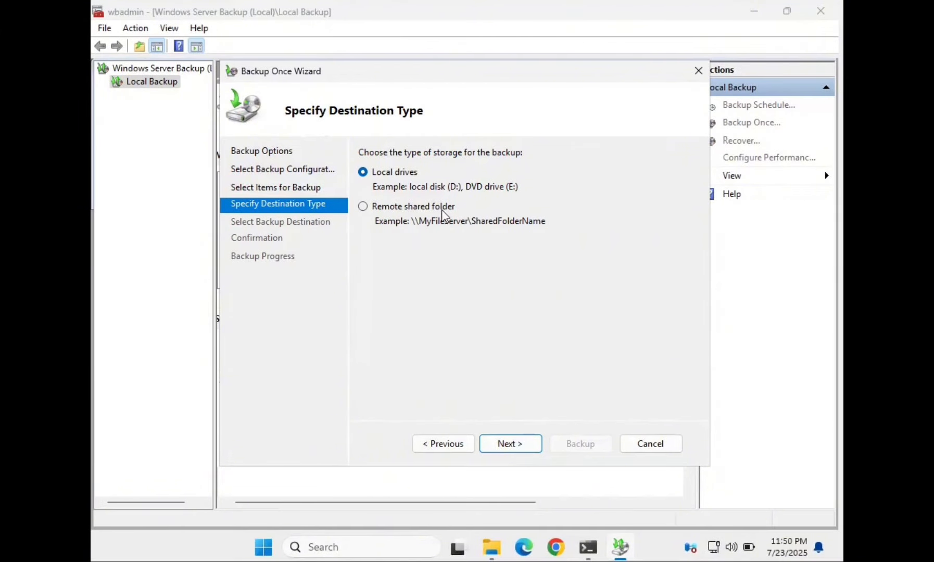
pyautogui.click(535, 445)
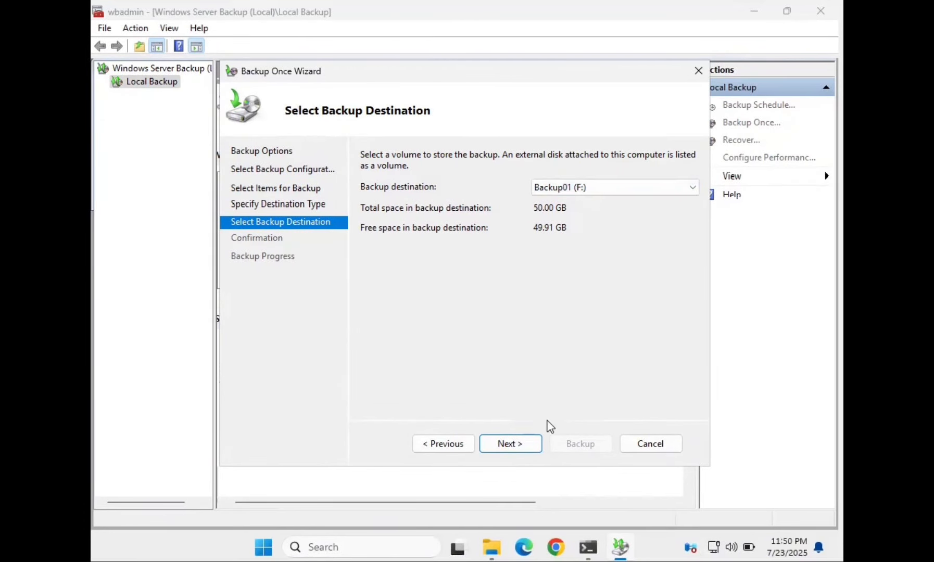
pyautogui.click(534, 445)
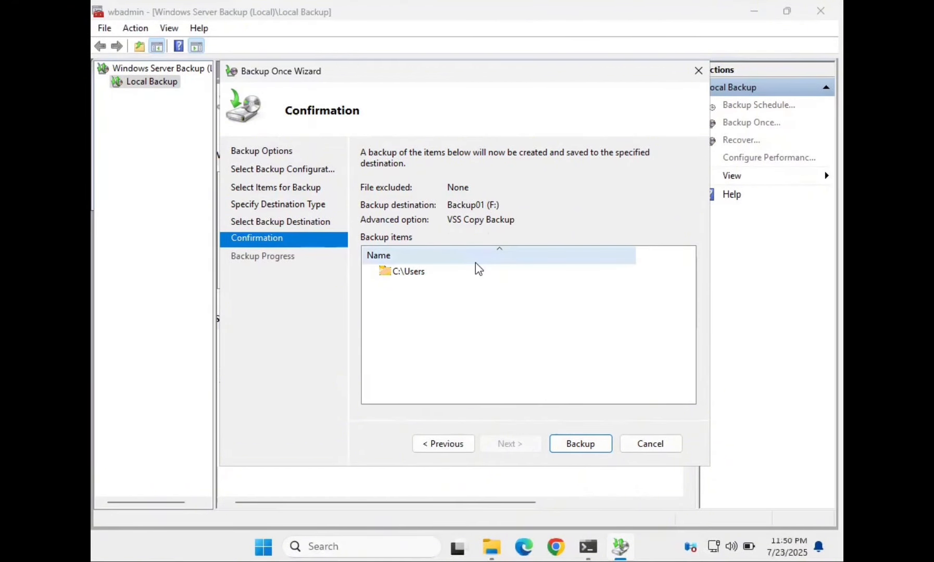
# - Run the C:\Users backup and close the wizard once it completes
pyautogui.click(568, 445)
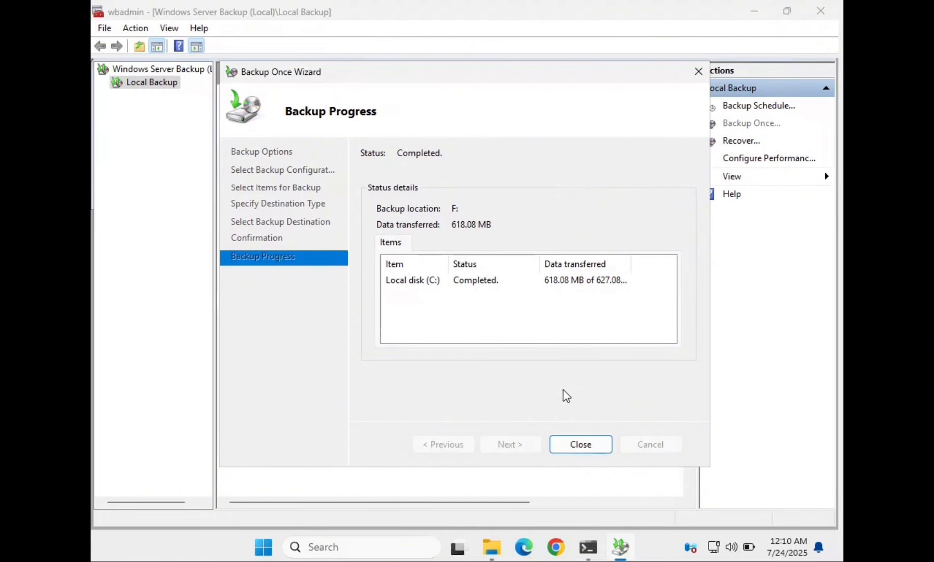
pyautogui.click(580, 445)
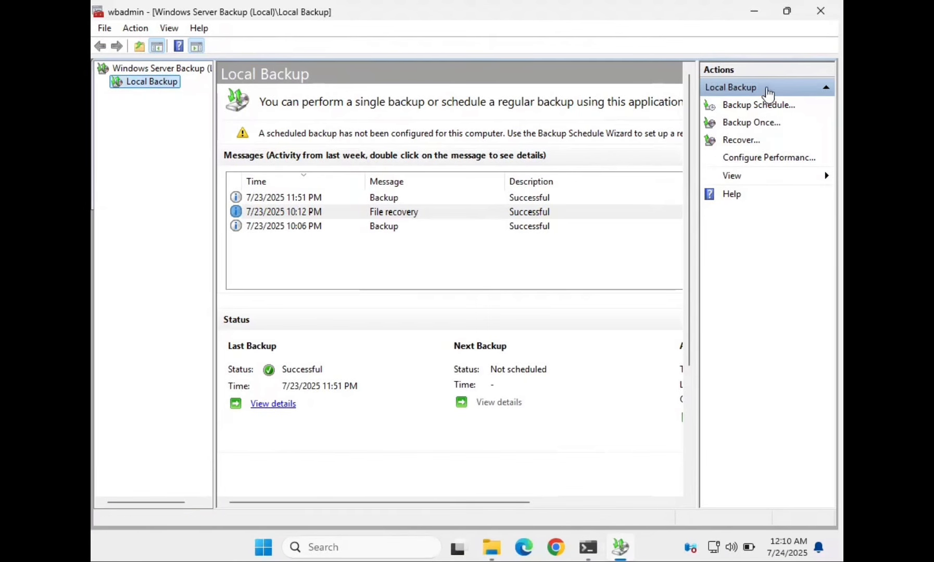
pyautogui.click(760, 106)
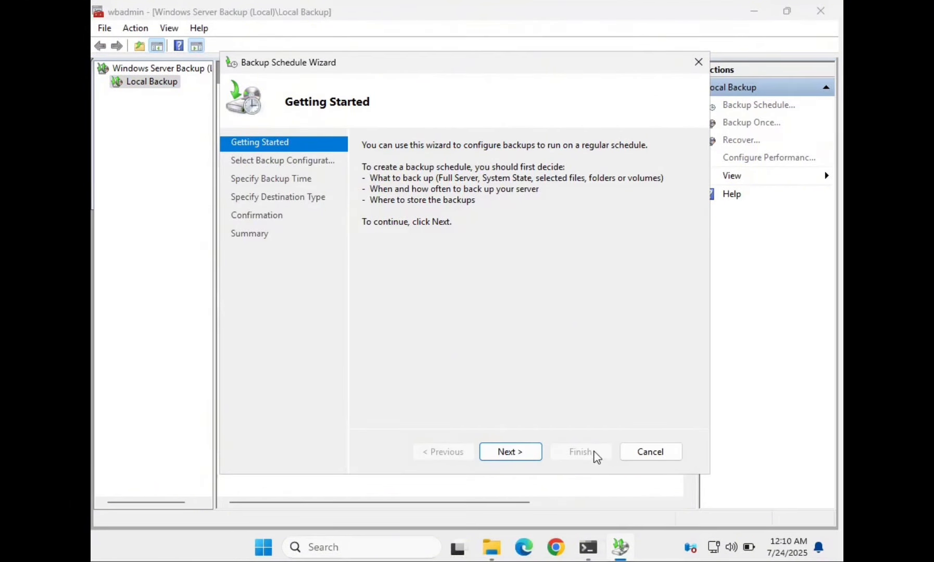
pyautogui.click(699, 62)
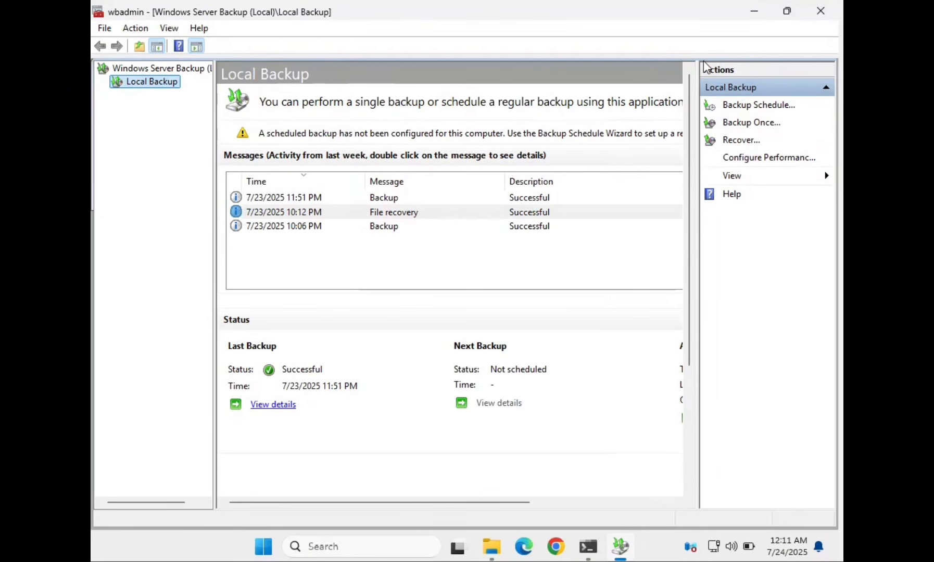
# - Delete document01 from the Documents folder
pyautogui.click(489, 545)
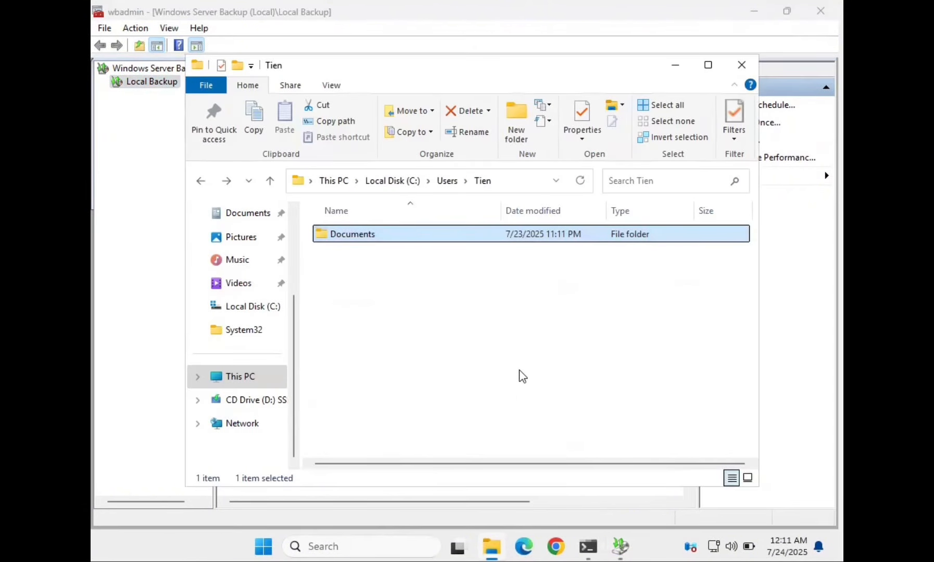
pyautogui.doubleClick(443, 241)
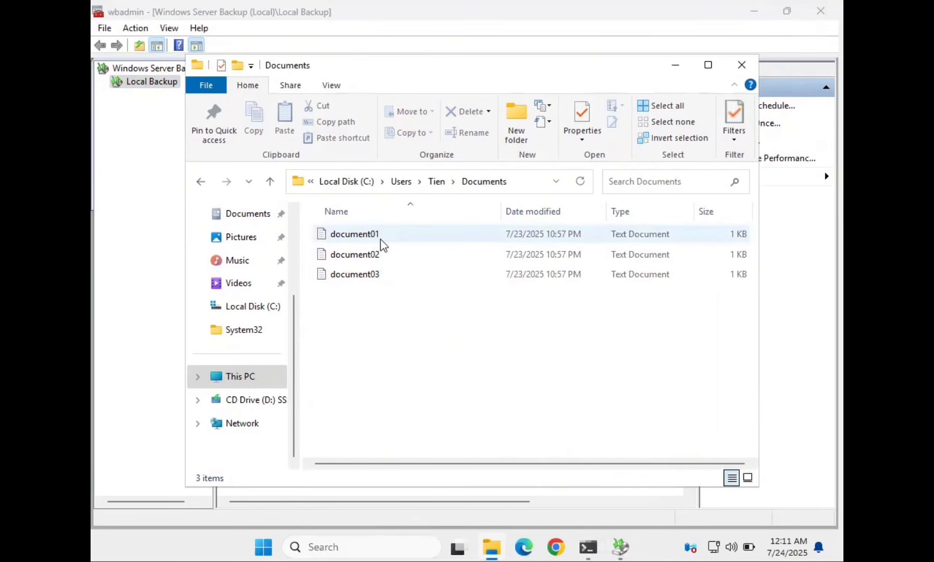
pyautogui.click(383, 240)
pyautogui.rightClick(382, 238)
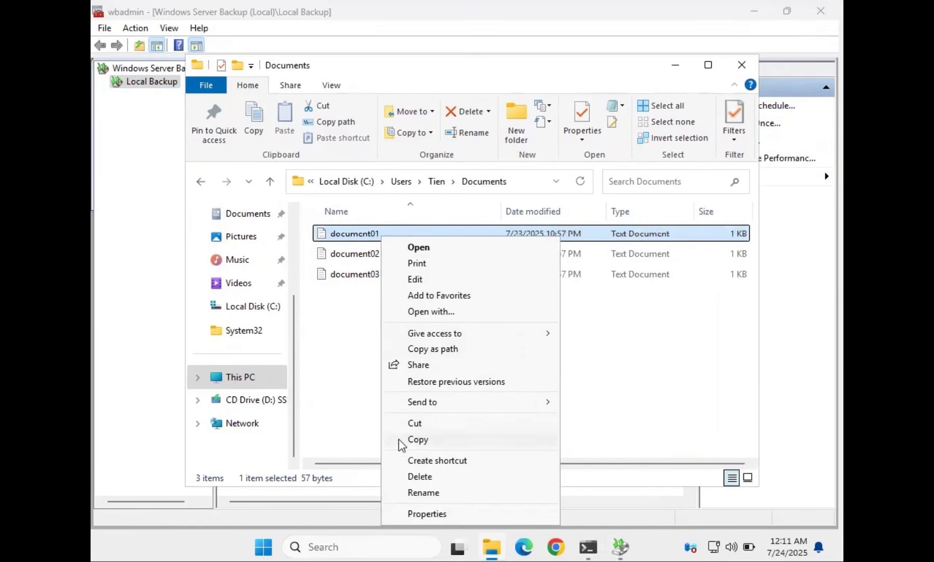
pyautogui.click(418, 477)
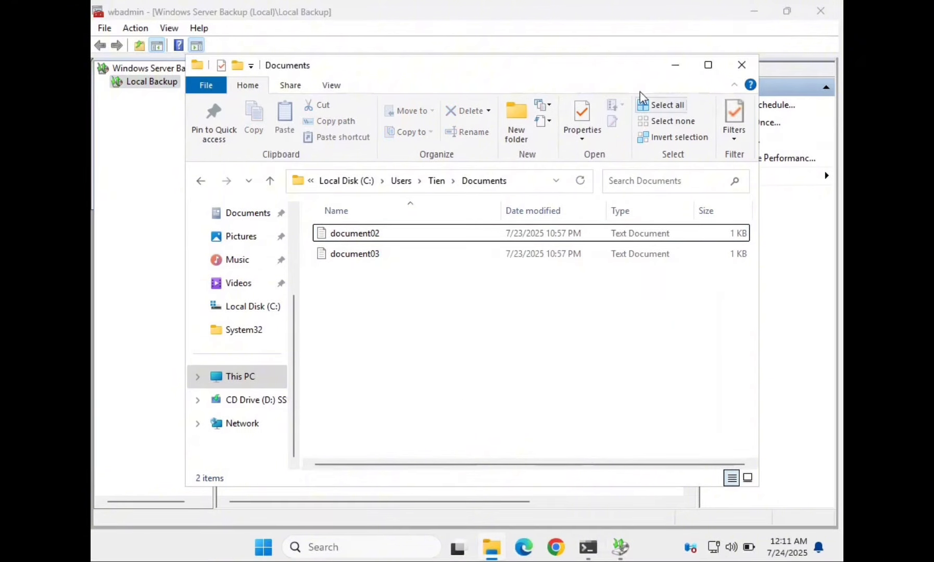
pyautogui.click(674, 72)
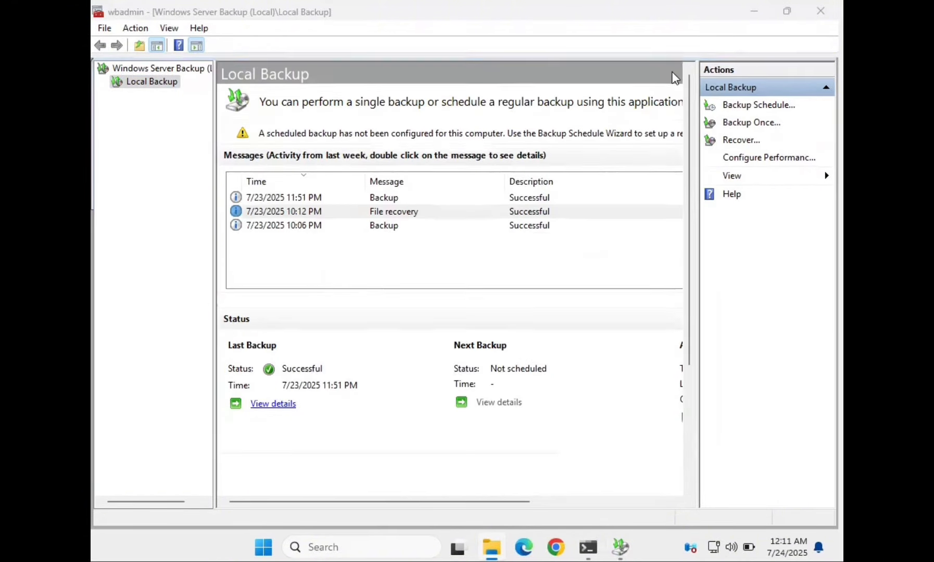
# - Look through the Recycle Bin, then permanently empty all 16 items
pyautogui.click(787, 11)
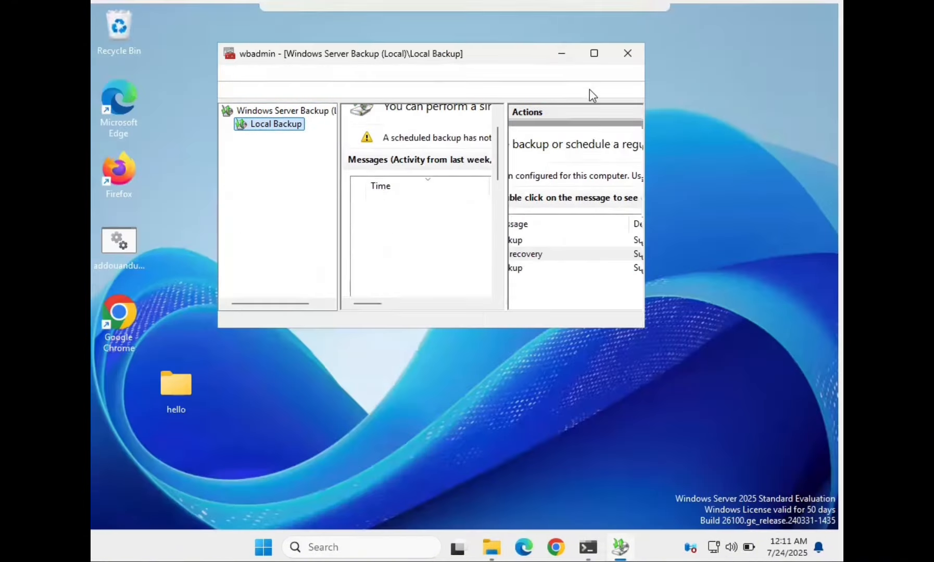
pyautogui.click(555, 55)
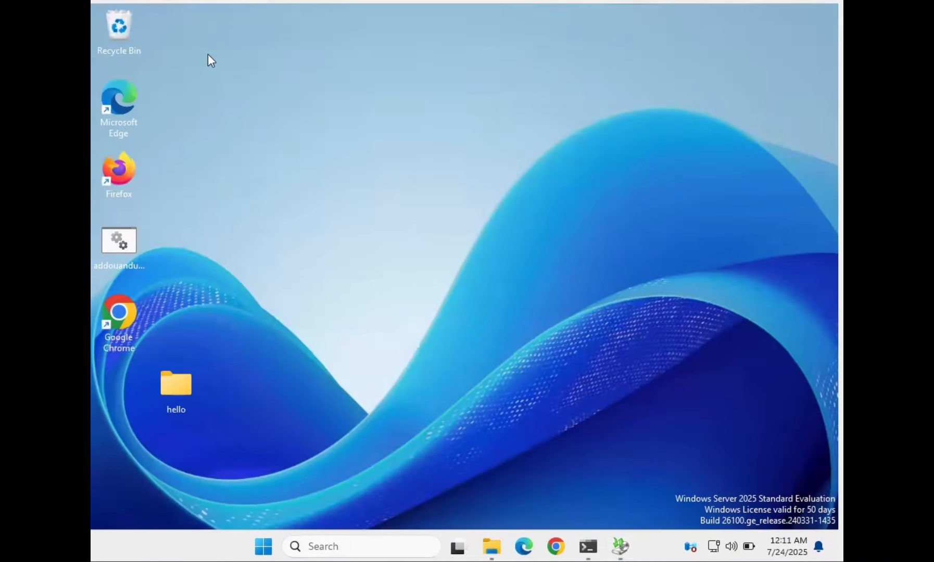
pyautogui.doubleClick(134, 43)
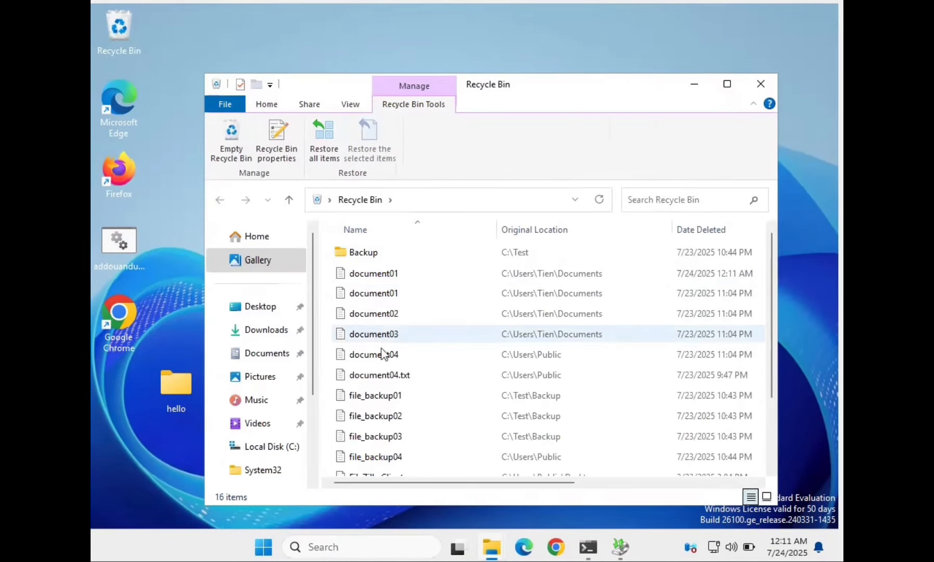
pyautogui.scroll(-3, 418, 452)
pyautogui.scroll(3, 425, 414)
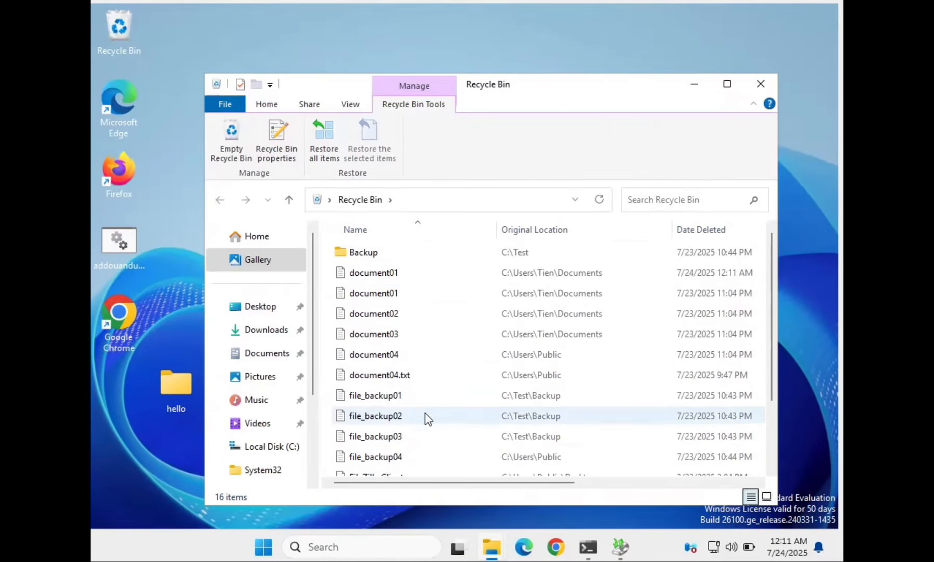
pyautogui.click(761, 84)
pyautogui.rightClick(123, 40)
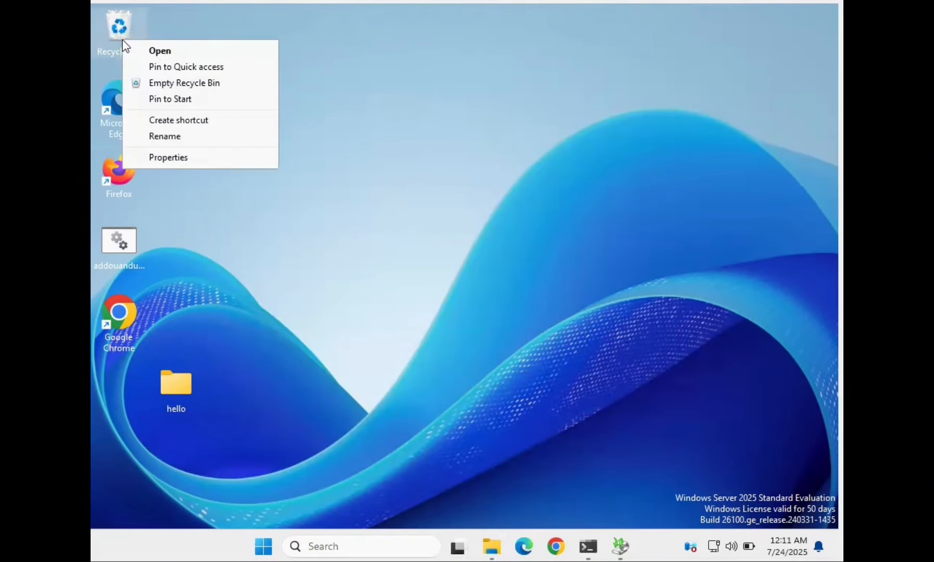
pyautogui.click(177, 84)
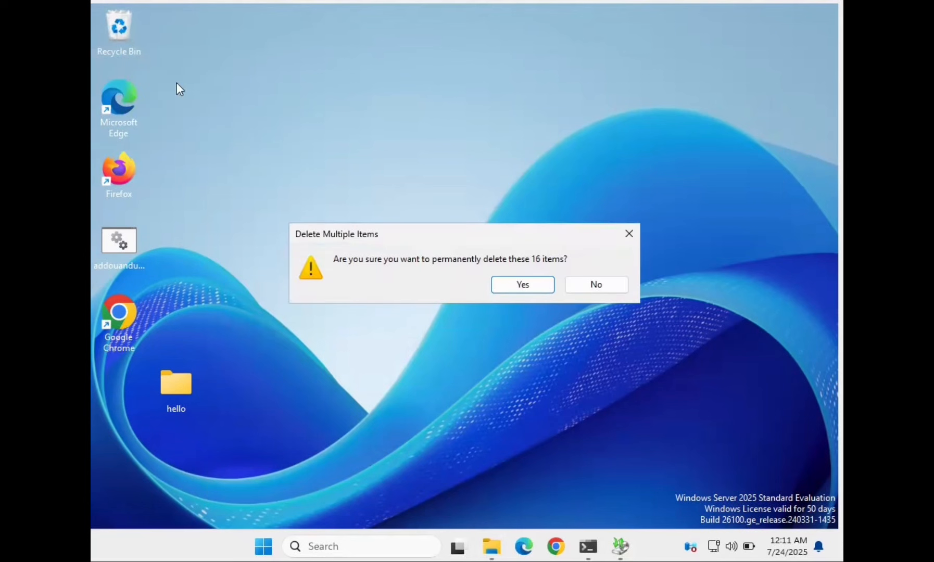
pyautogui.click(520, 286)
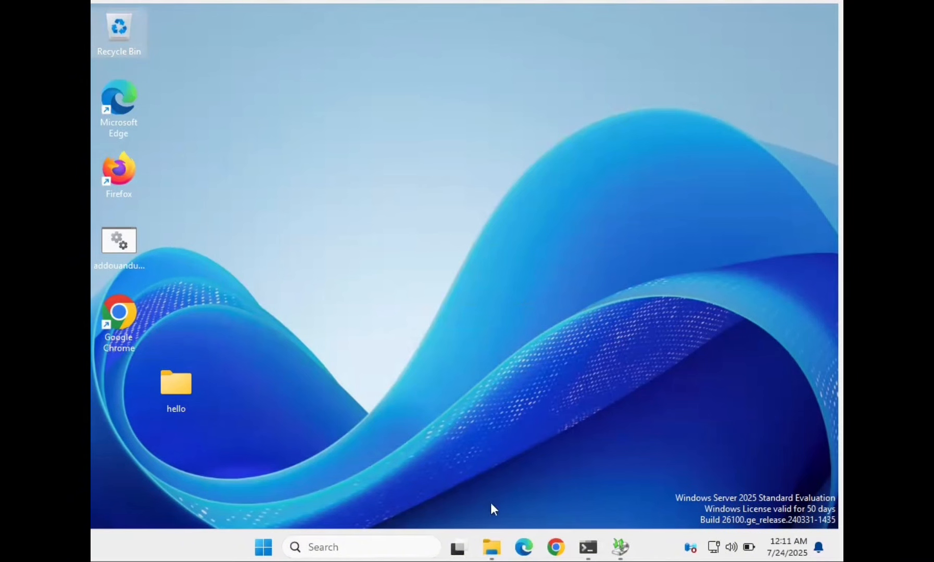
# - Confirm the Documents folder now holds only document02 and document03
pyautogui.click(492, 546)
pyautogui.moveTo(435, 337); pyautogui.dragTo(501, 200)
pyautogui.click(535, 341)
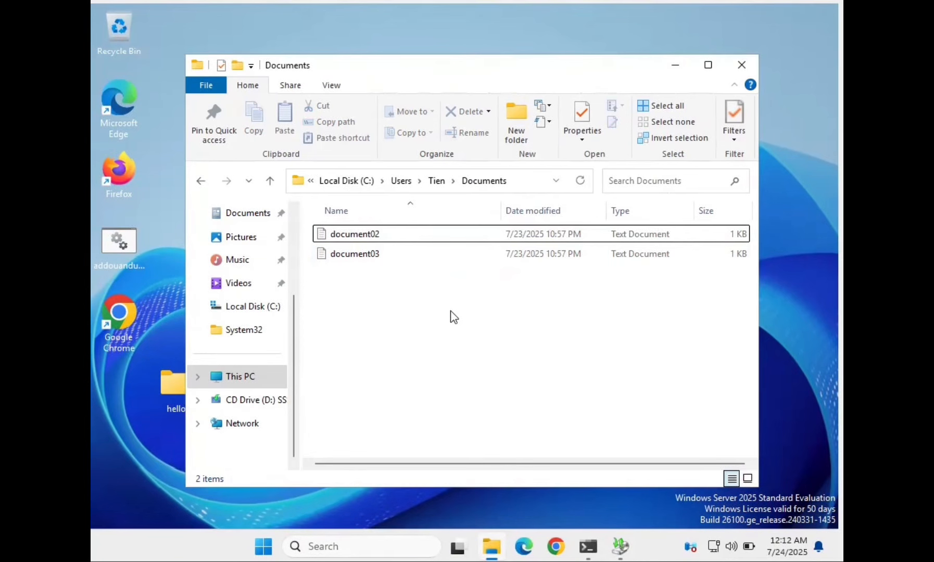
# - Maximize the backup console and start a recovery from this server's 7/23/2025 11:51 PM backup
pyautogui.click(674, 66)
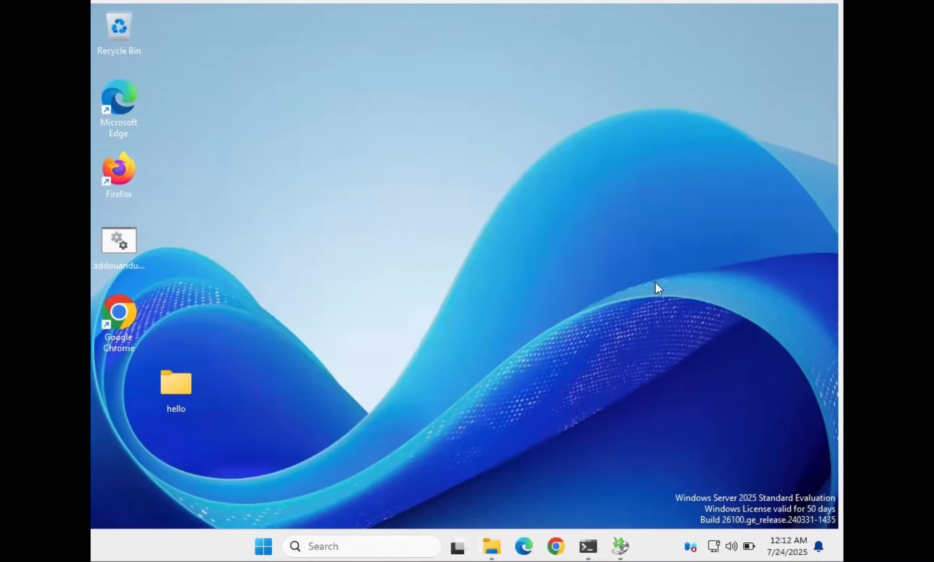
pyautogui.click(621, 544)
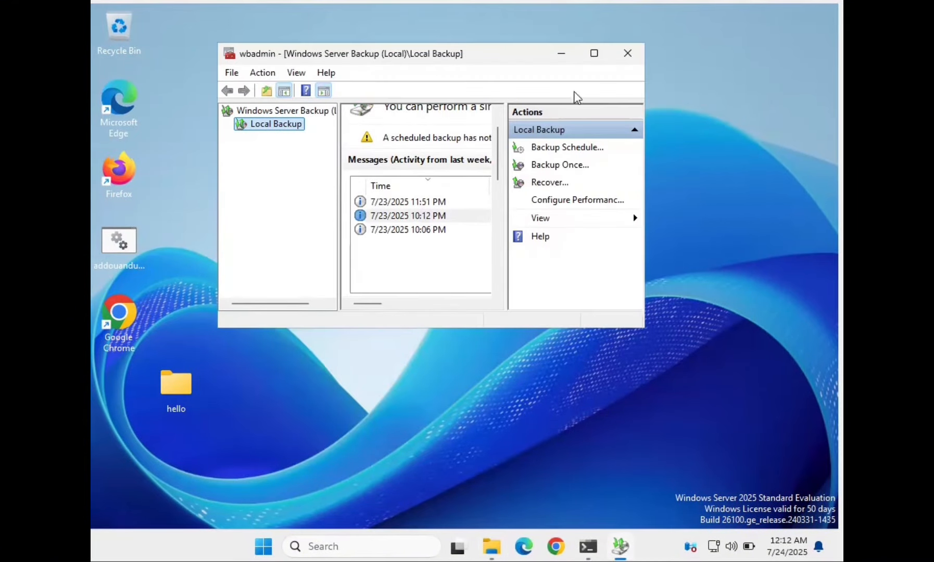
pyautogui.click(597, 55)
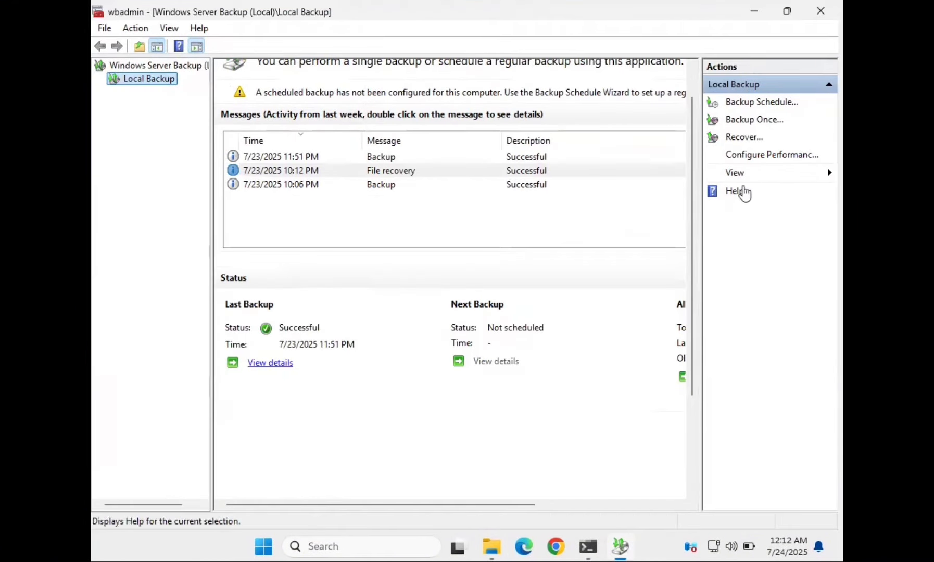
pyautogui.click(750, 140)
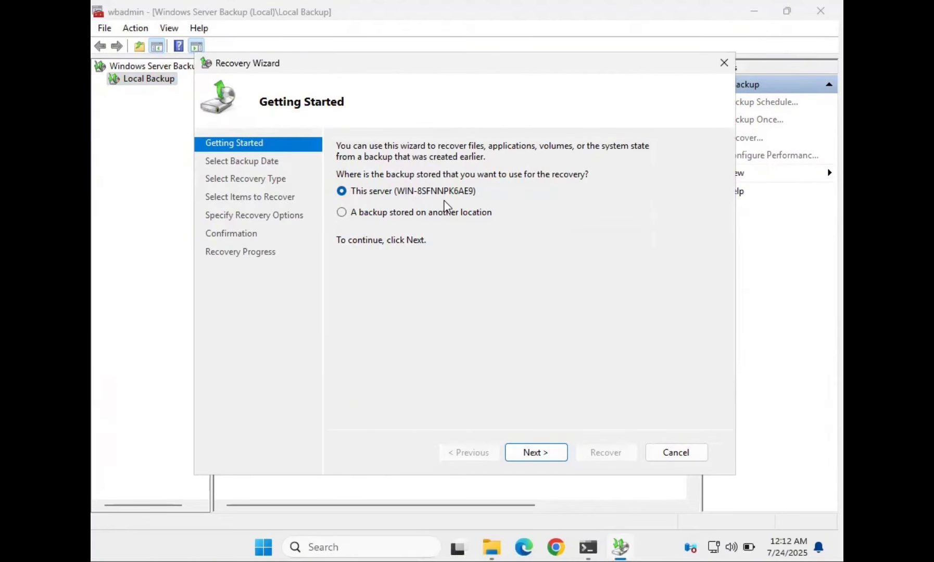
pyautogui.click(548, 453)
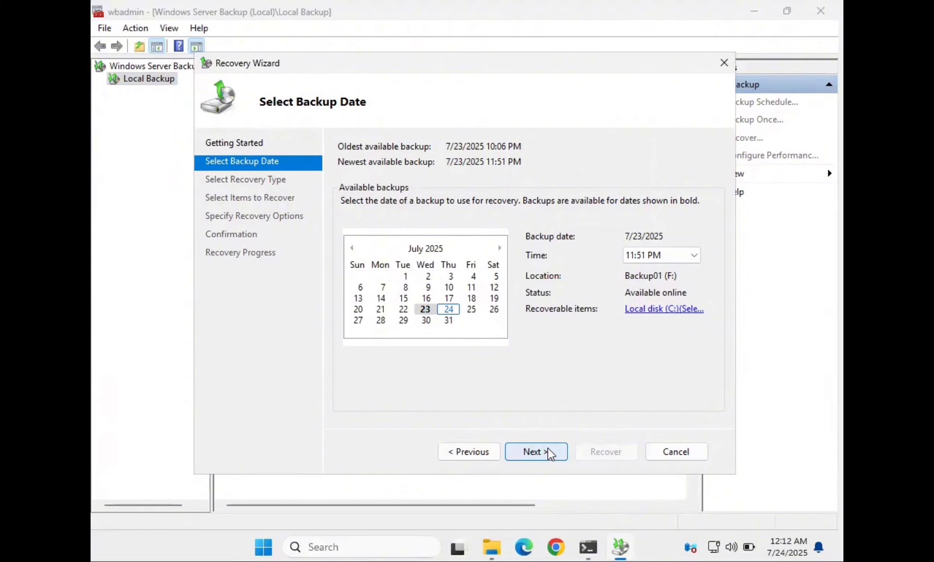
pyautogui.click(549, 452)
pyautogui.click(548, 452)
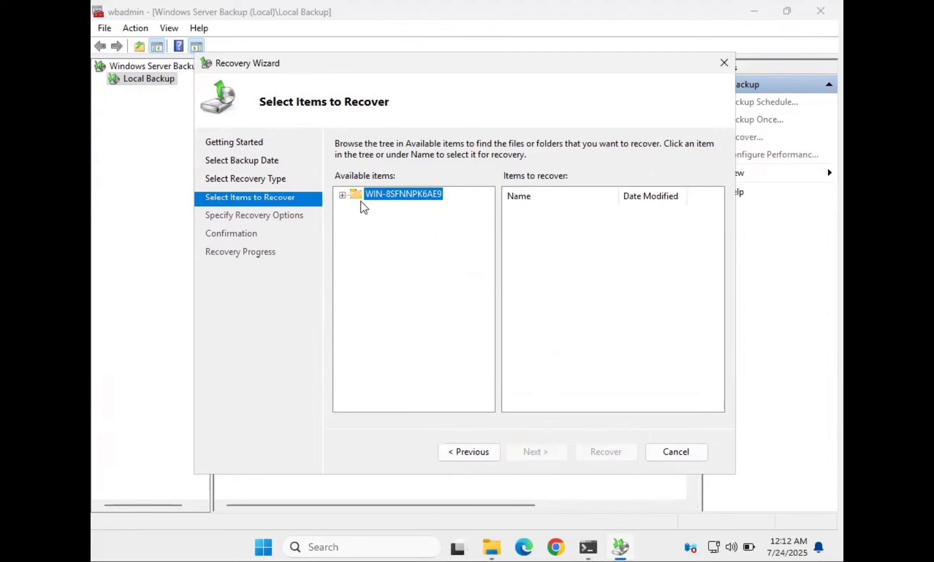
# - Select document01.txt under C: > Users > Tien > Documents as the item to recover
pyautogui.click(342, 194)
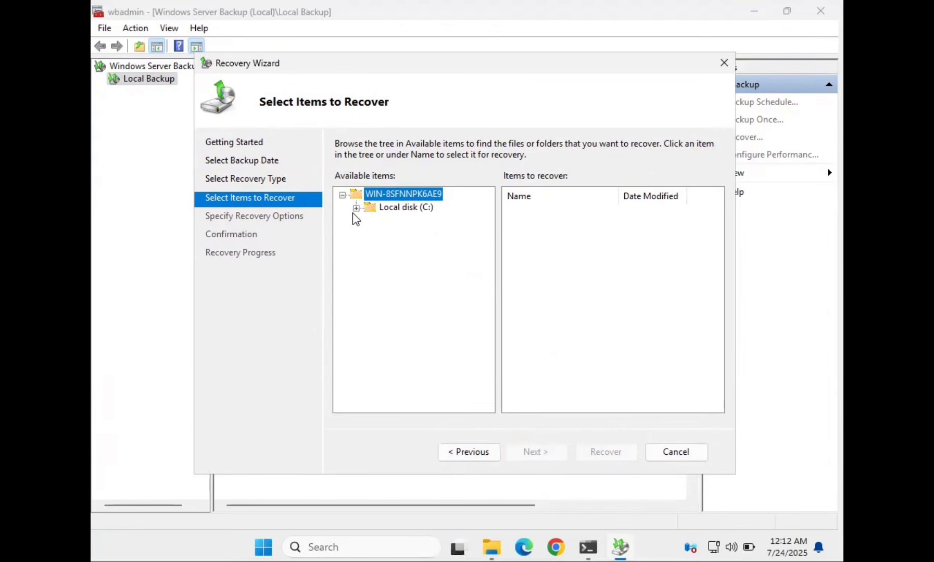
pyautogui.click(356, 208)
pyautogui.click(370, 234)
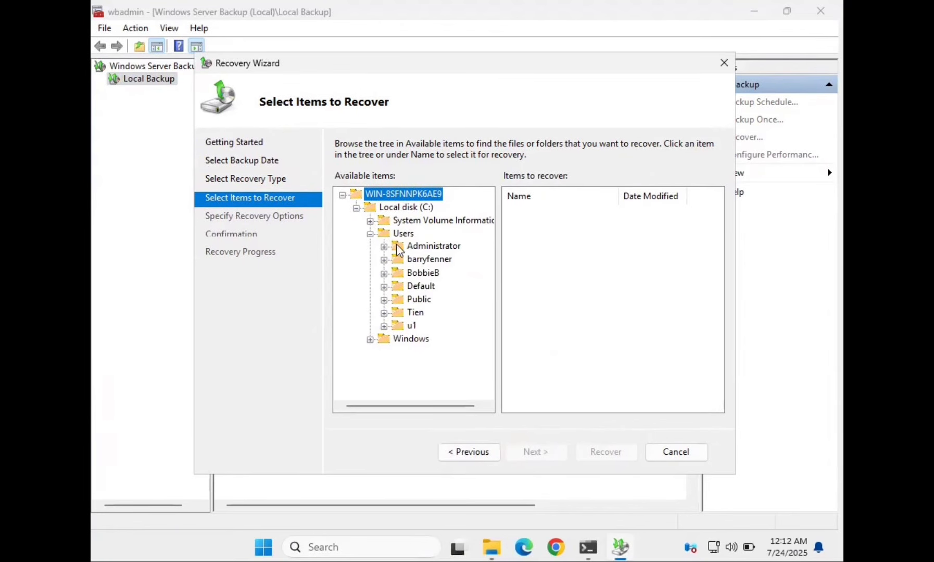
pyautogui.click(415, 312)
pyautogui.click(541, 214)
pyautogui.doubleClick(541, 213)
pyautogui.click(541, 212)
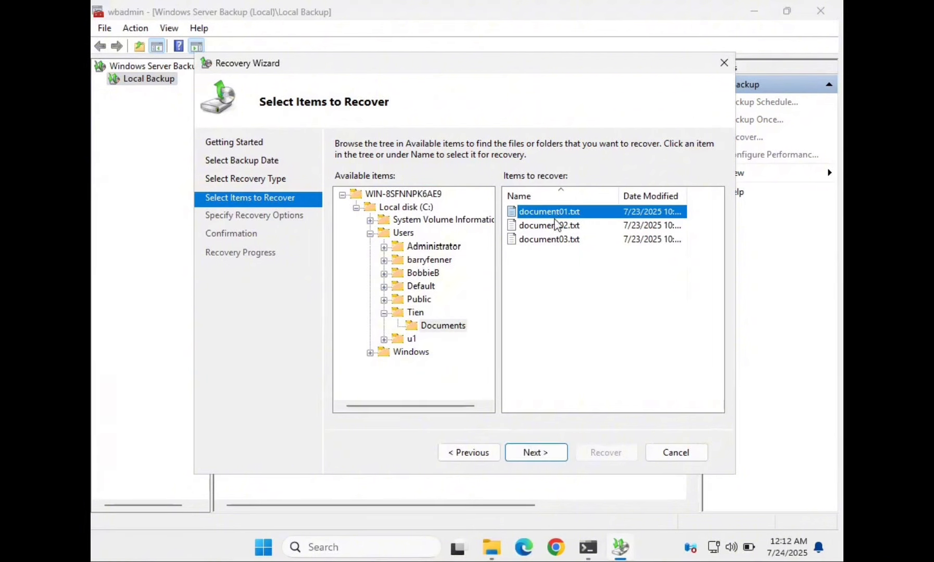
pyautogui.click(561, 452)
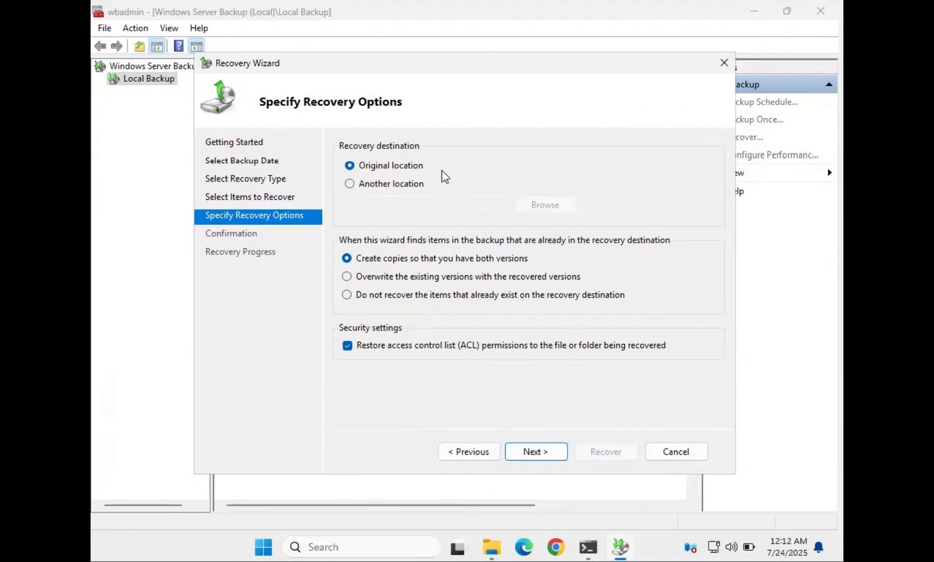
# - Recover document01.txt to its original location and close the finished wizard
pyautogui.click(559, 455)
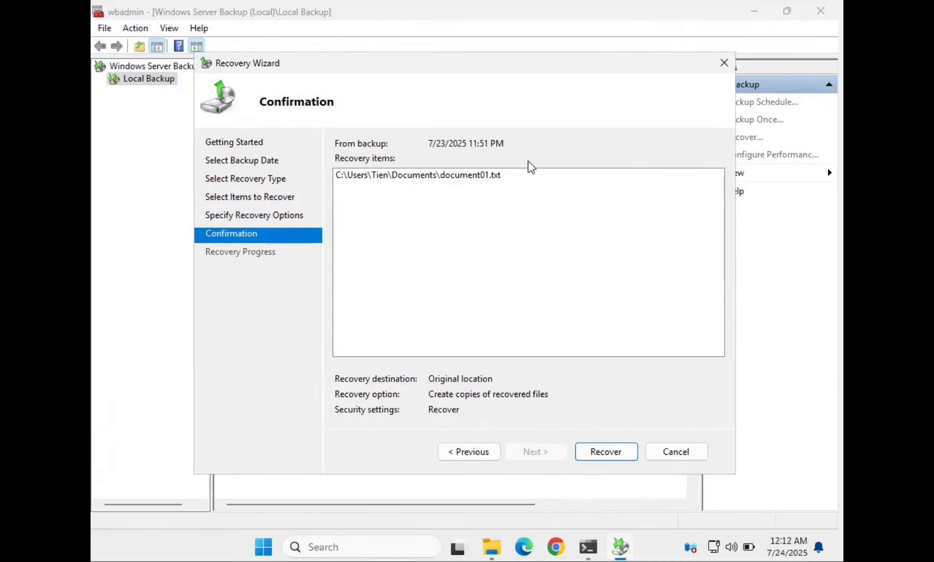
pyautogui.click(626, 453)
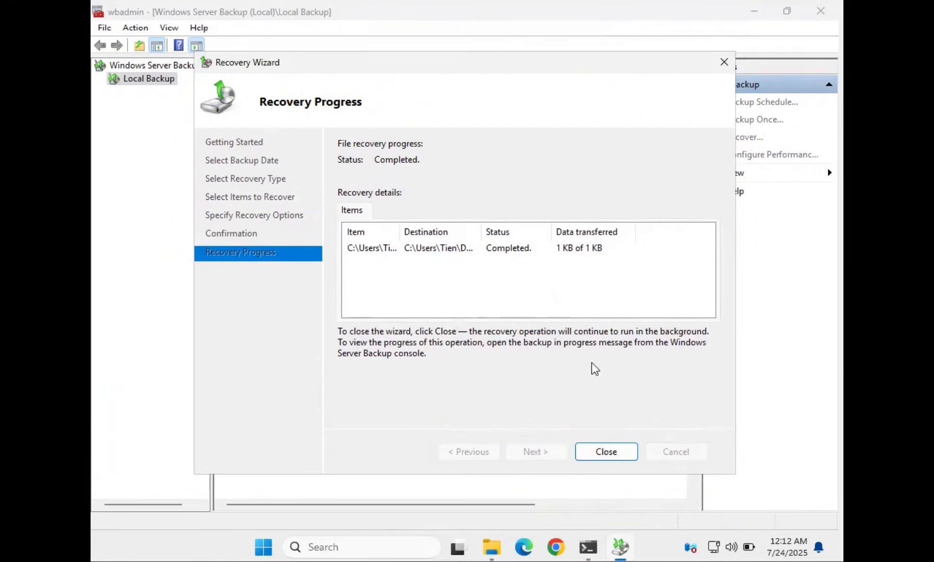
pyautogui.click(606, 452)
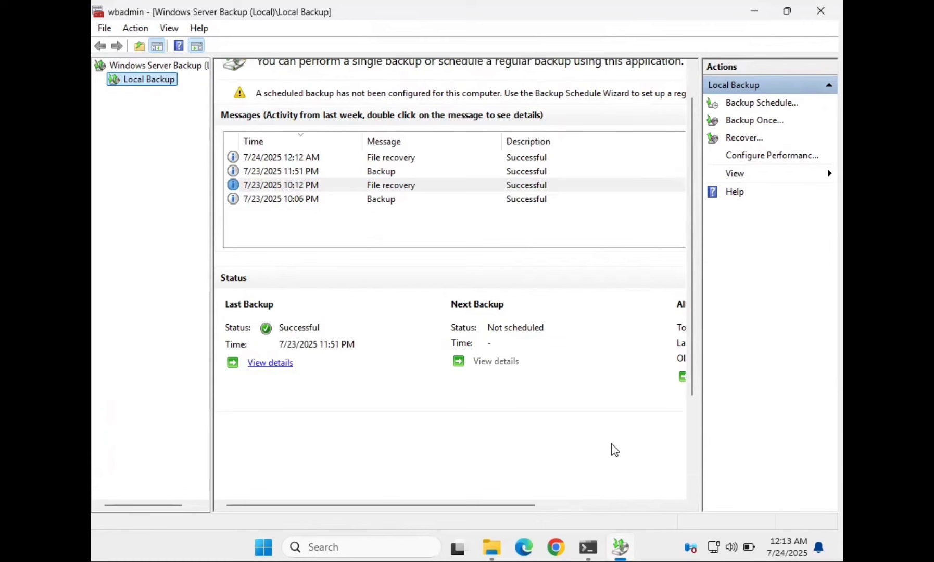
pyautogui.click(492, 559)
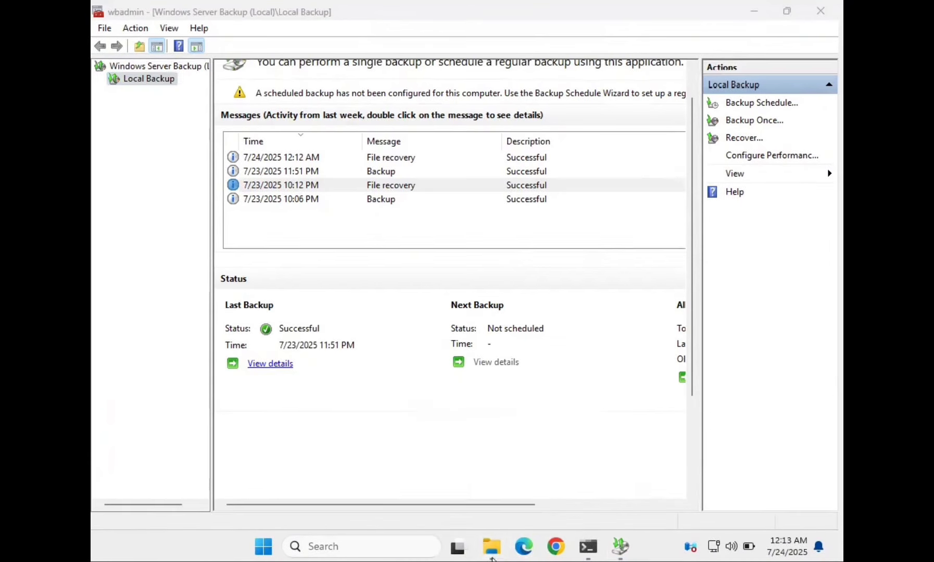
pyautogui.moveTo(372, 352); pyautogui.dragTo(432, 222)
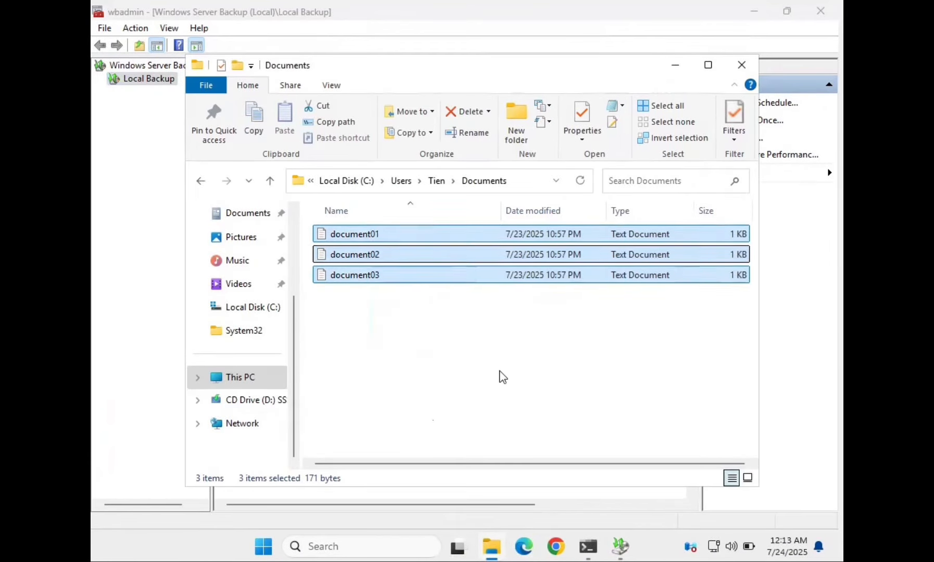
pyautogui.click(506, 386)
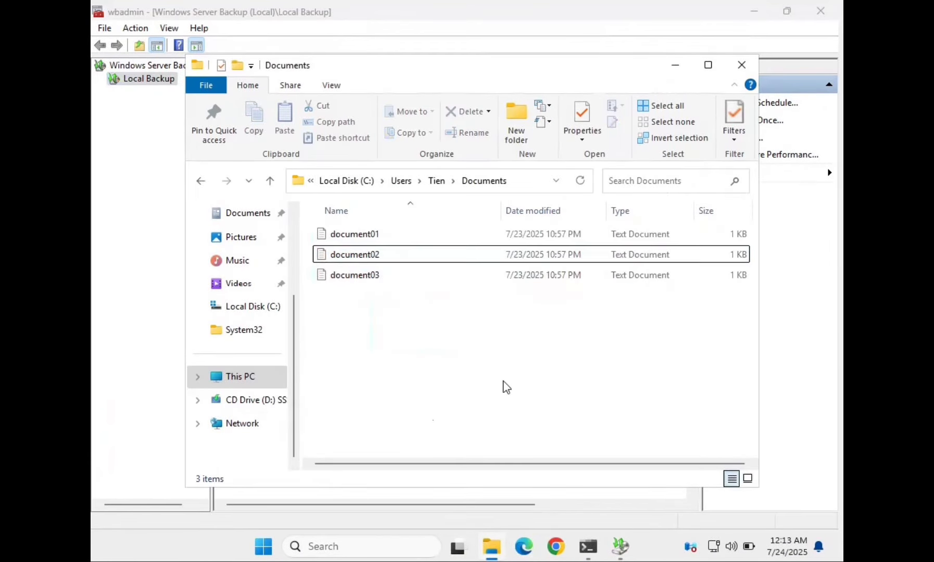
pyautogui.click(375, 240)
pyautogui.click(415, 354)
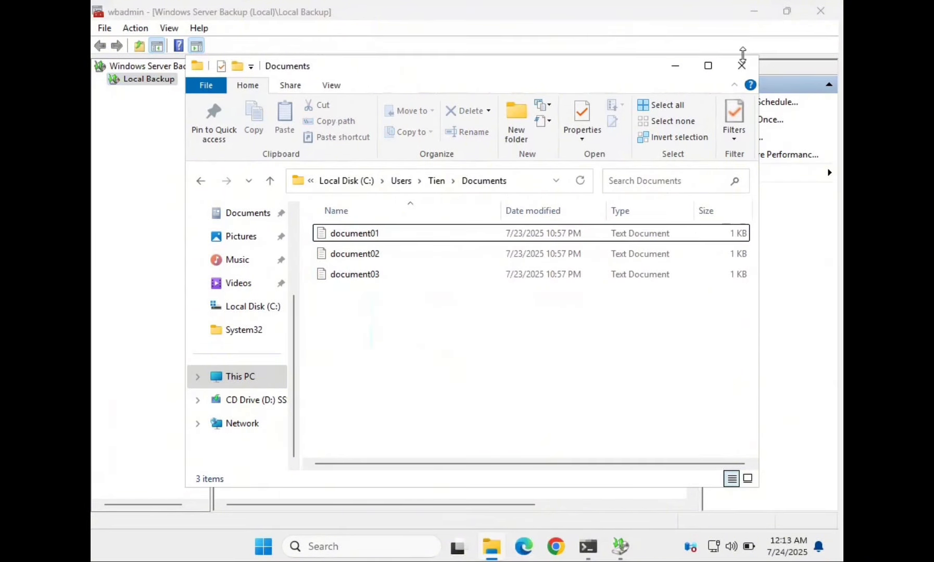
pyautogui.click(675, 68)
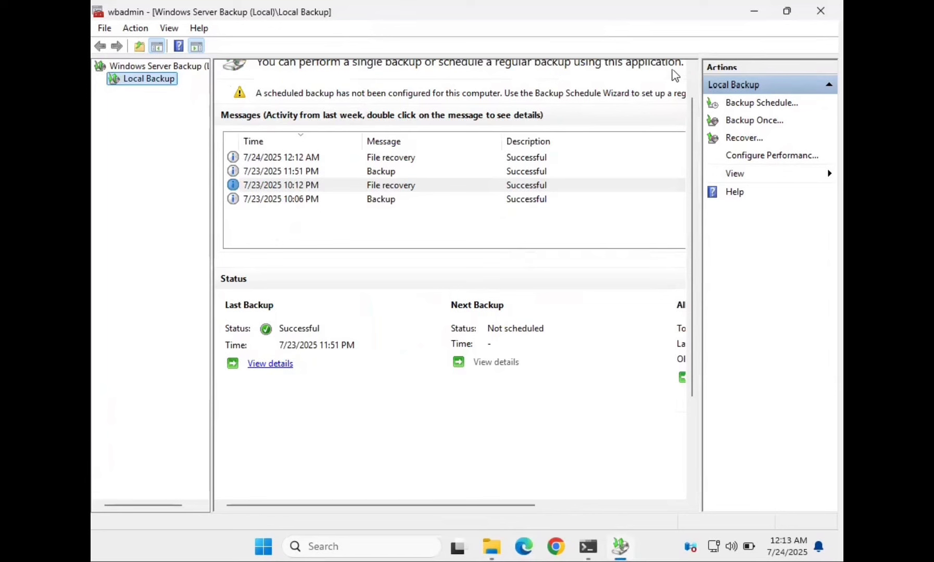